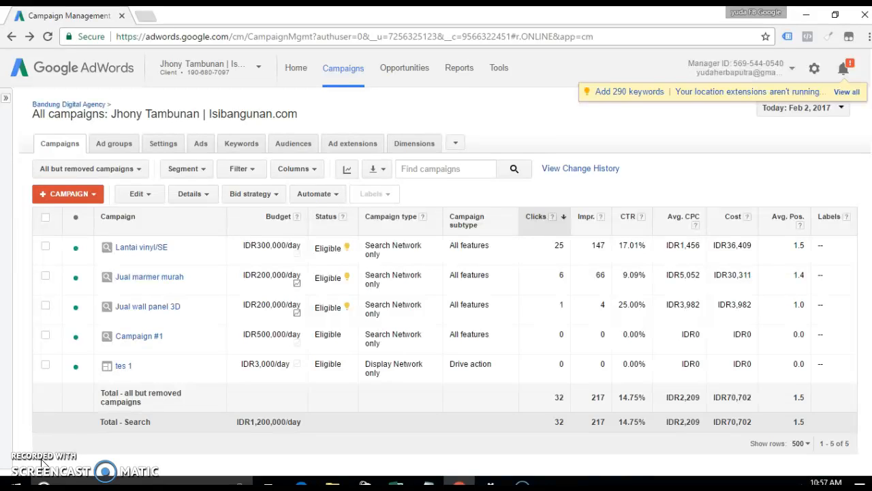
# Open liputan6.com in a new browser tab and close the overlay advertisement covering the page.
pyautogui.click(144, 15)
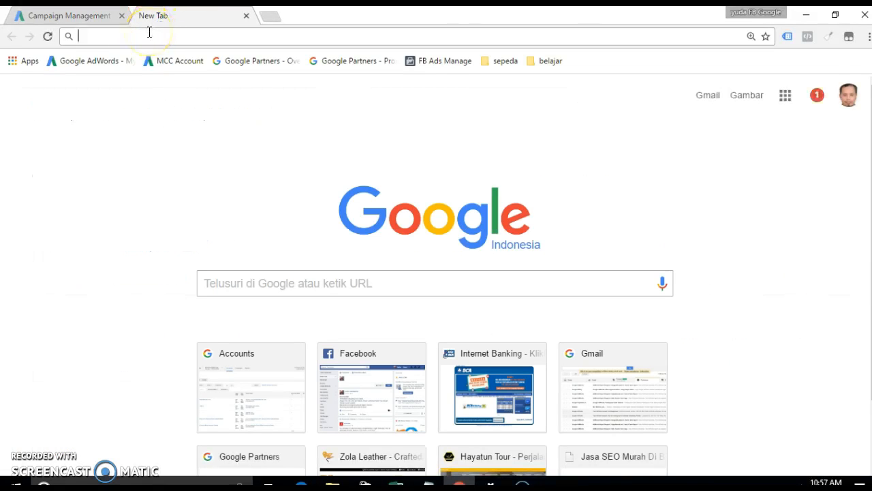
pyautogui.write('liputan6.com')
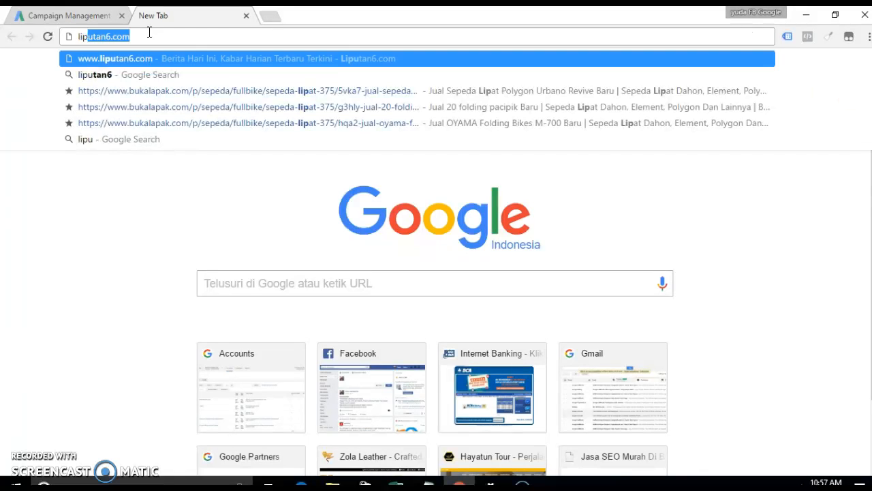
pyautogui.press('Return')
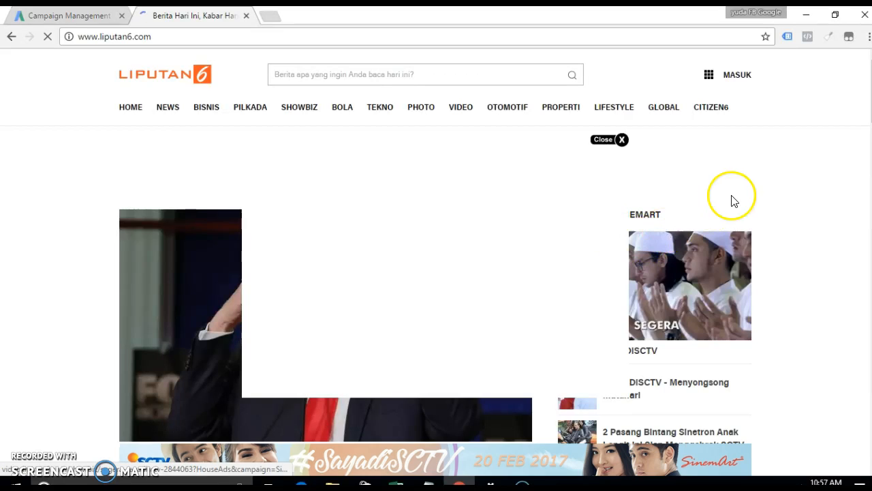
pyautogui.click(623, 141)
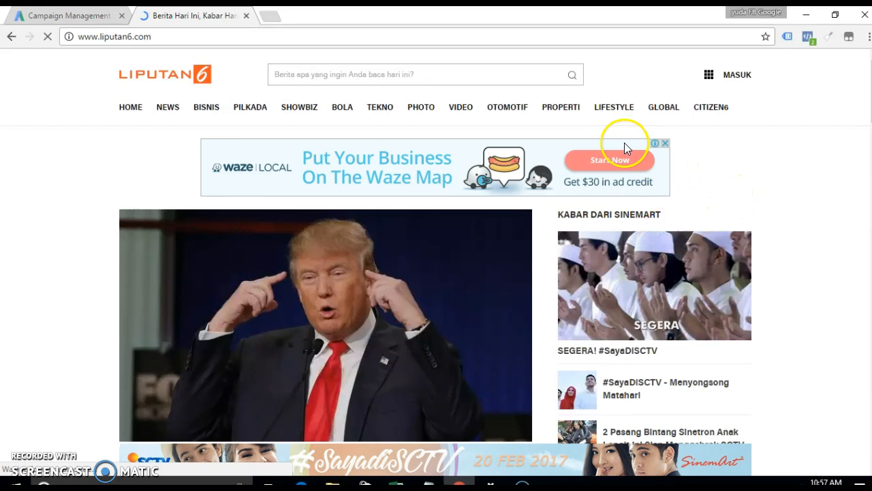
# Examine the display ads placed throughout the Liputan6 home page, and close the site's tab.
pyautogui.scroll(-3, 777, 272)
pyautogui.scroll(-1, 777, 276)
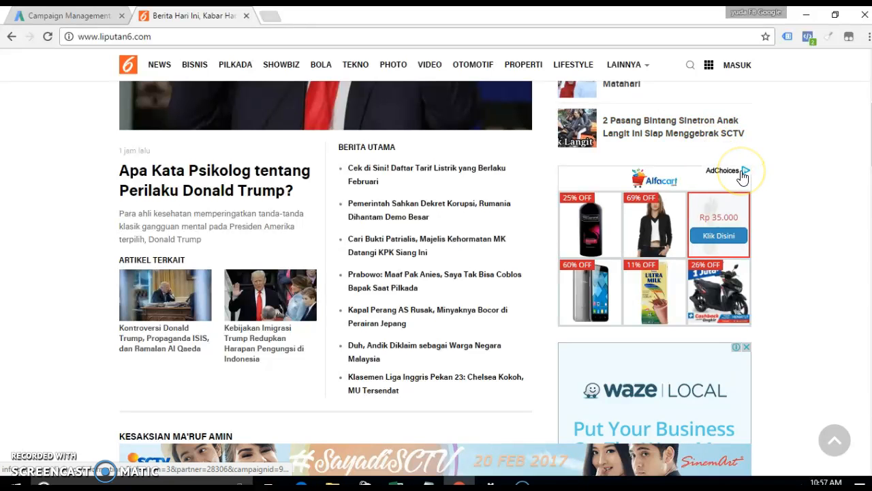
pyautogui.scroll(-3, 815, 247)
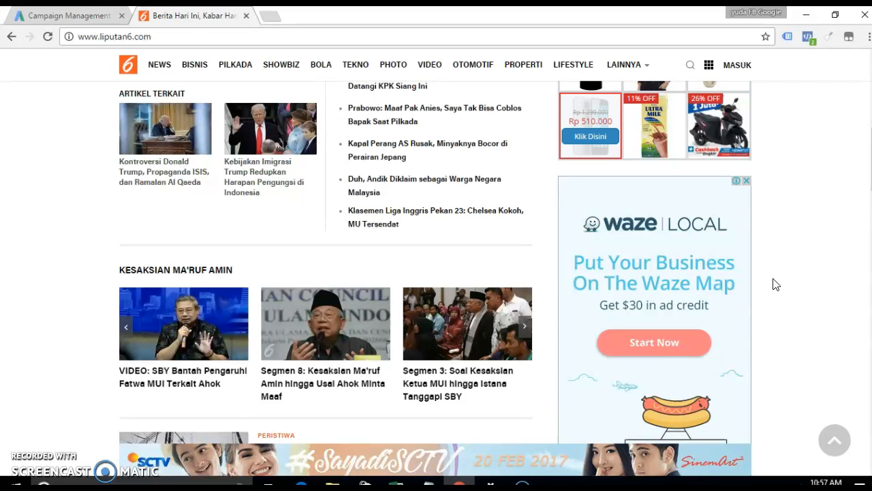
pyautogui.scroll(-3, 776, 285)
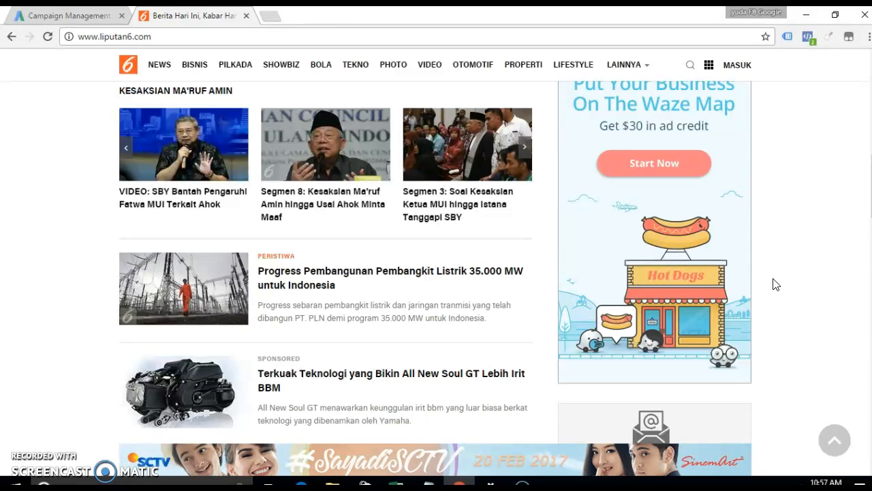
pyautogui.scroll(-4, 775, 284)
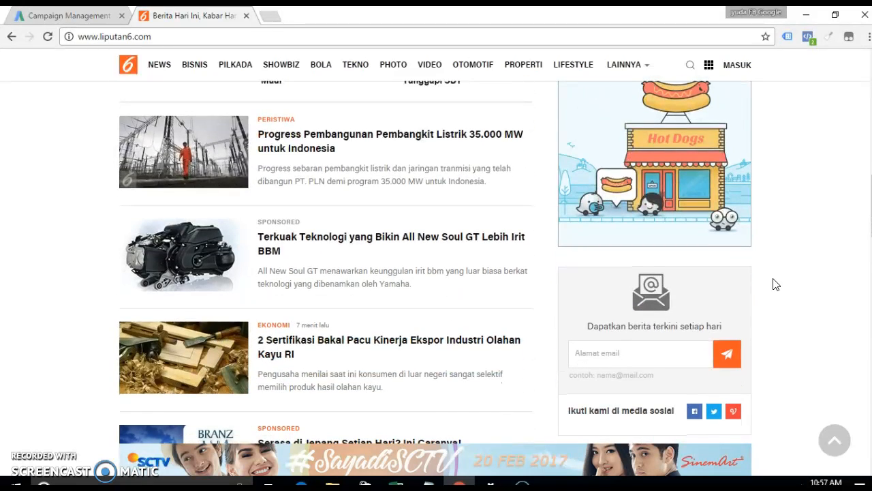
pyautogui.scroll(-6, 775, 284)
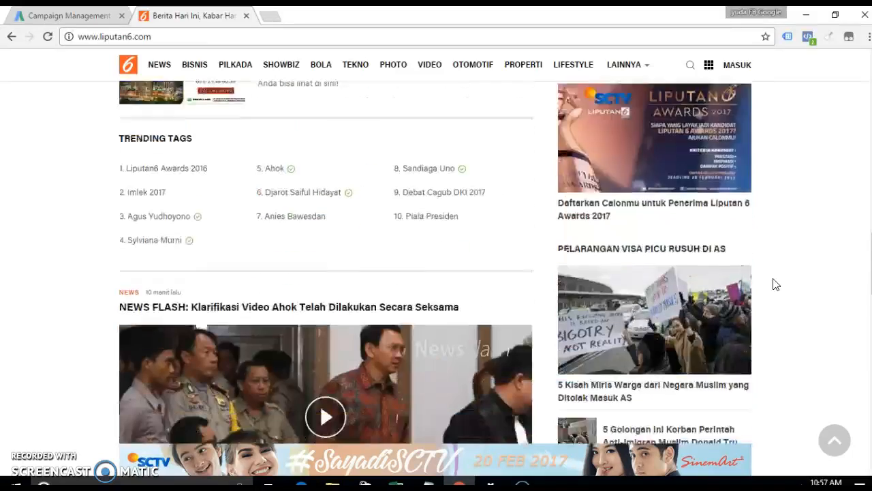
pyautogui.scroll(-2, 776, 284)
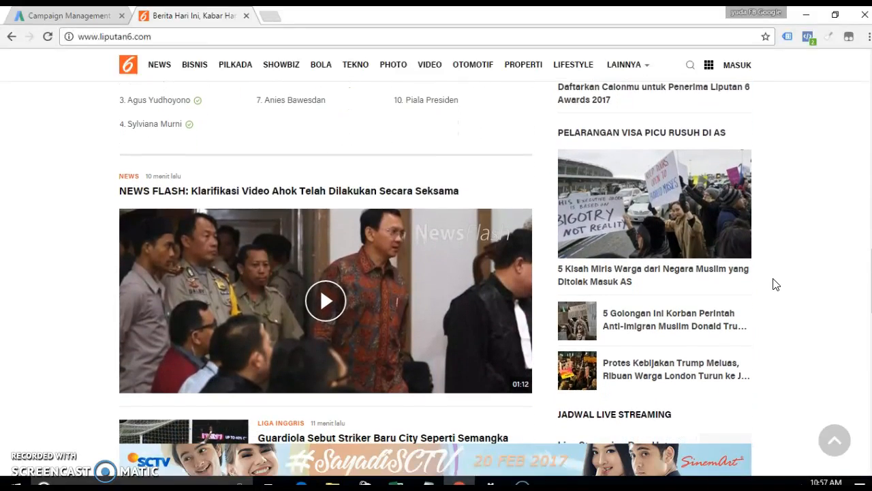
pyautogui.scroll(-2, 775, 284)
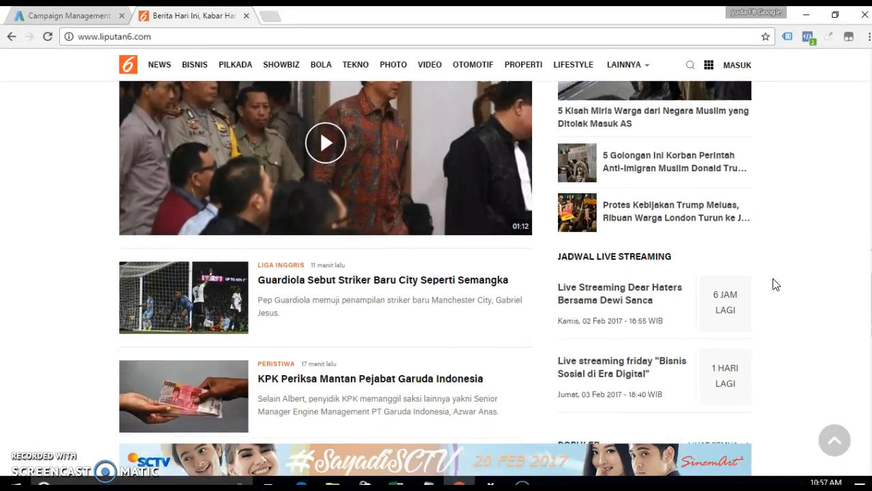
pyautogui.scroll(-1, 773, 284)
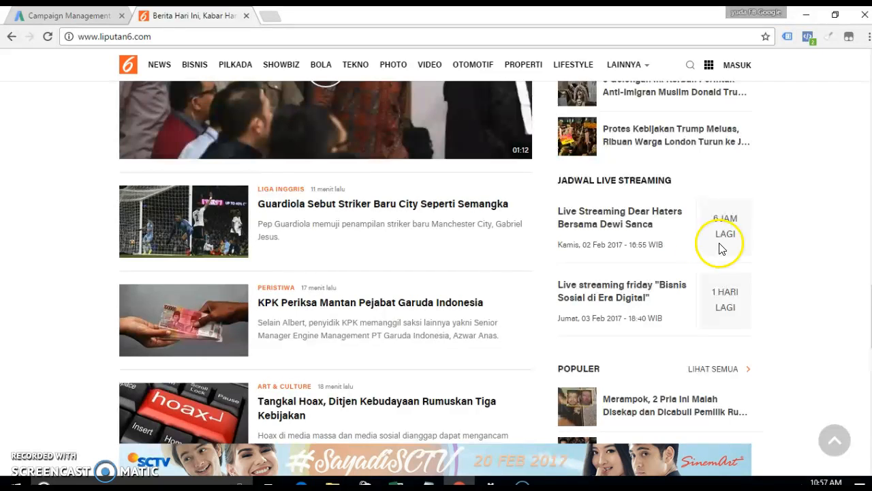
pyautogui.click(246, 15)
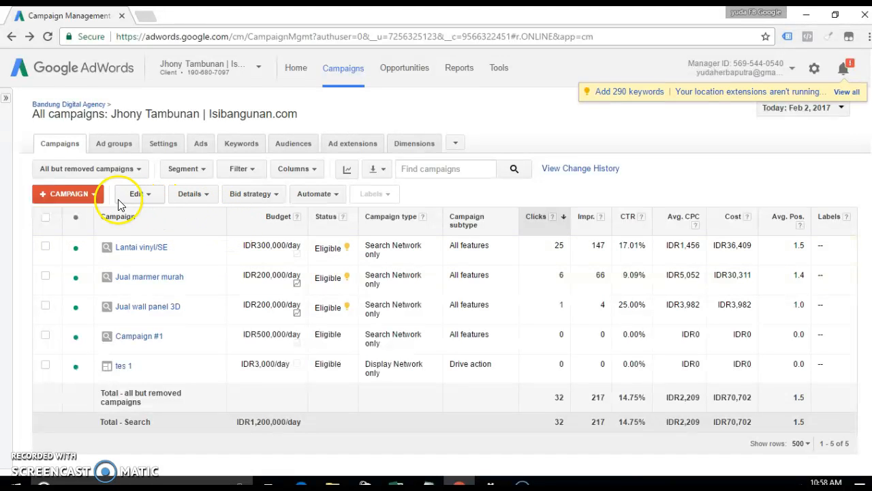
# Start creating a new campaign of the Display Network only type.
pyautogui.click(95, 202)
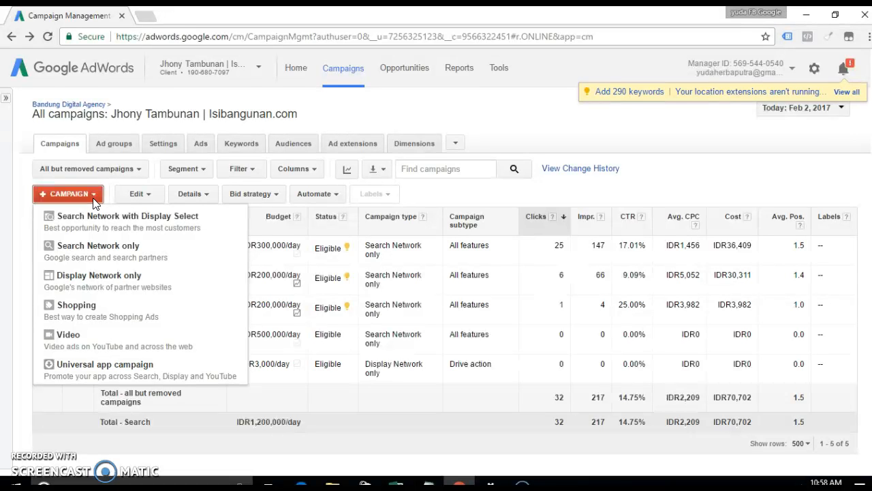
pyautogui.click(94, 279)
# Switch to the "cara GDN" notes in Notepad, read the campaign creation steps, and minimize the notes.
pyautogui.hotkey('alt', 'Tab')
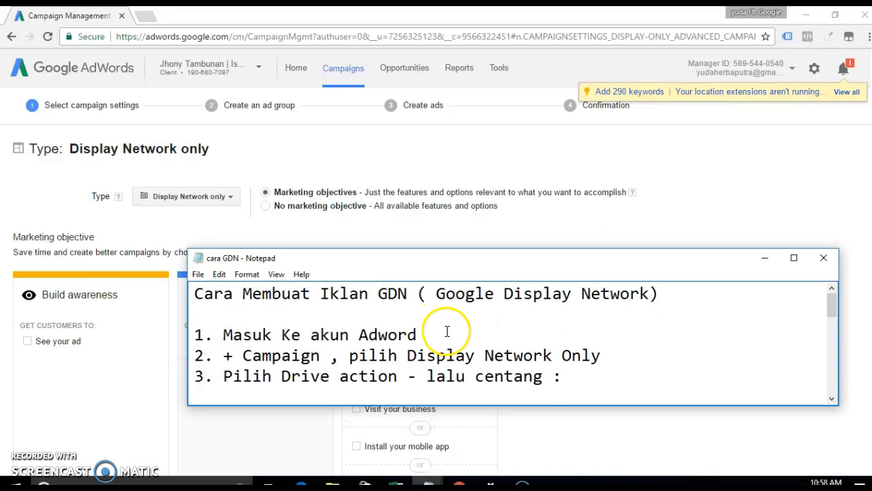
pyautogui.scroll(-2, 447, 331)
pyautogui.scroll(2, 447, 331)
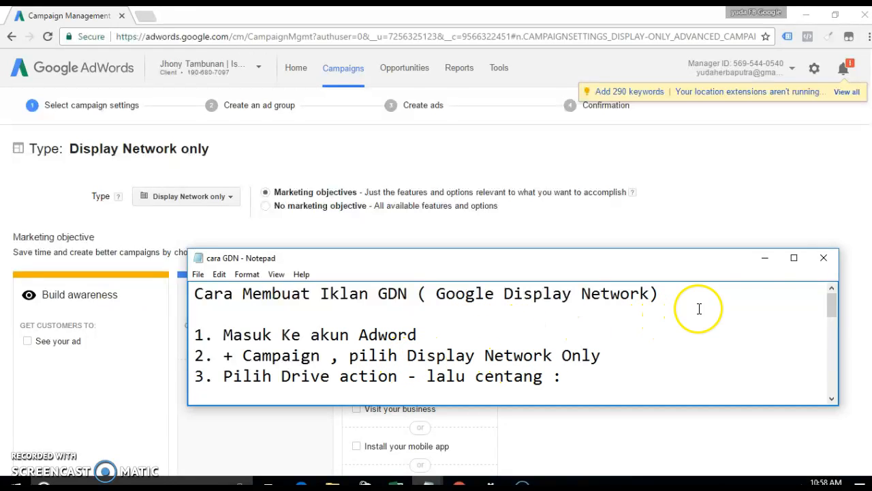
pyautogui.click(766, 261)
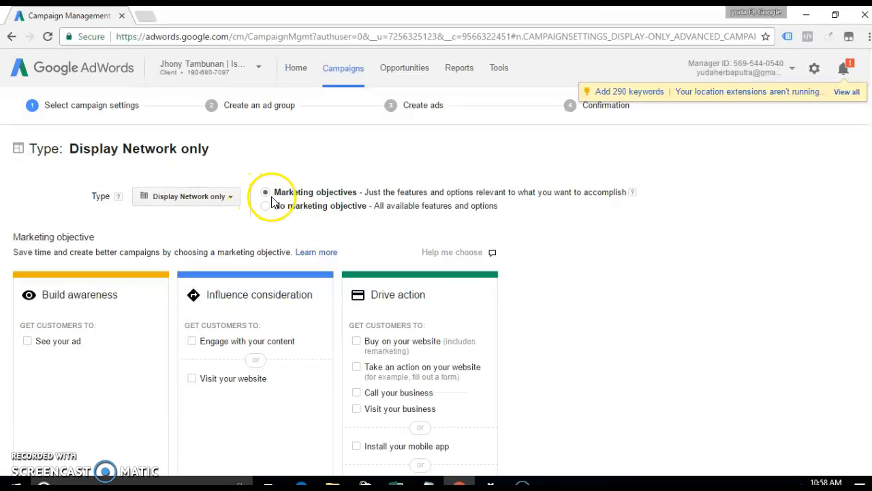
# Select the Drive action objectives Buy on your website, Take an action on your website, Call your business and Visit your business.
pyautogui.moveTo(429, 250)
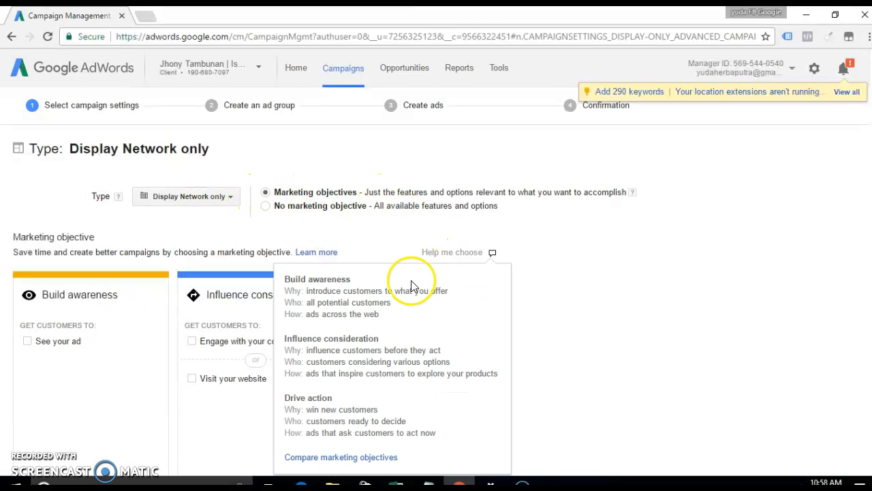
pyautogui.click(357, 342)
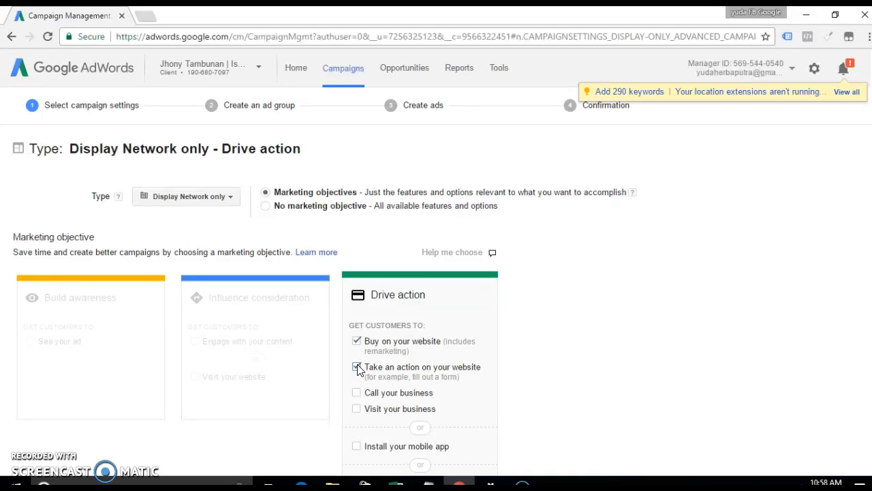
pyautogui.click(357, 394)
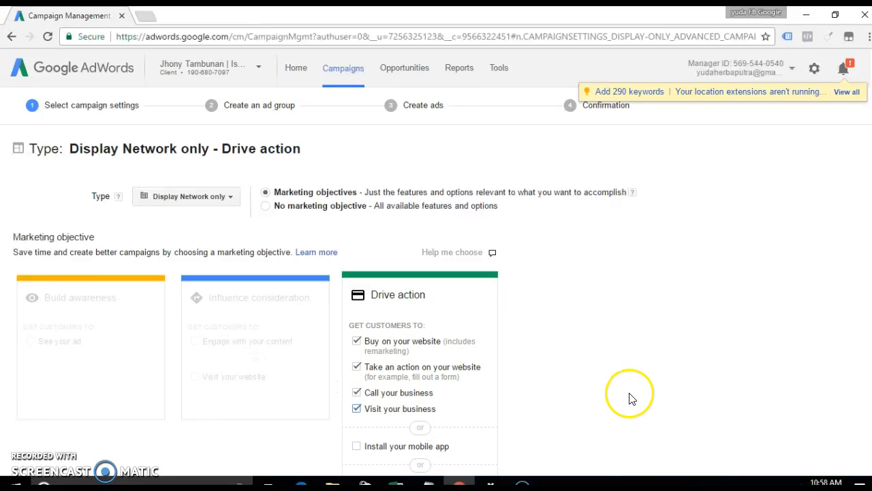
# Try the custom choice for the campaign's target locations, and return the targeting to Indonesia.
pyautogui.scroll(-1, 630, 399)
pyautogui.scroll(-2, 630, 399)
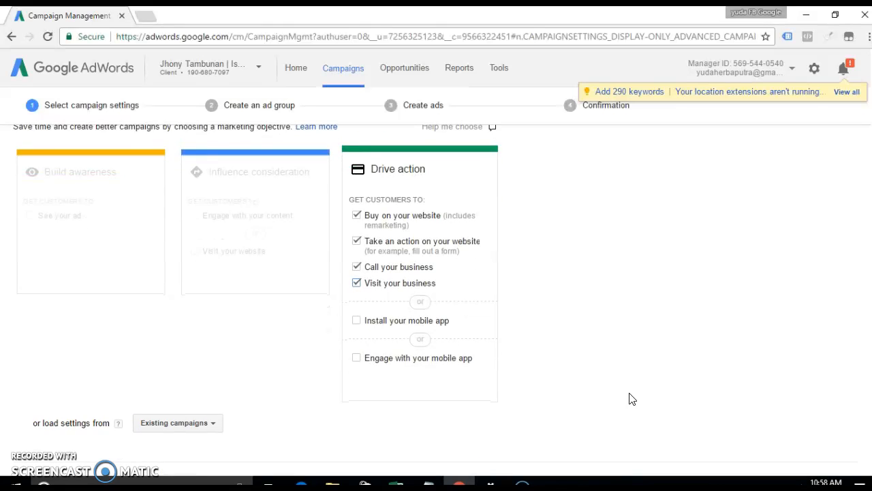
pyautogui.scroll(-2, 630, 400)
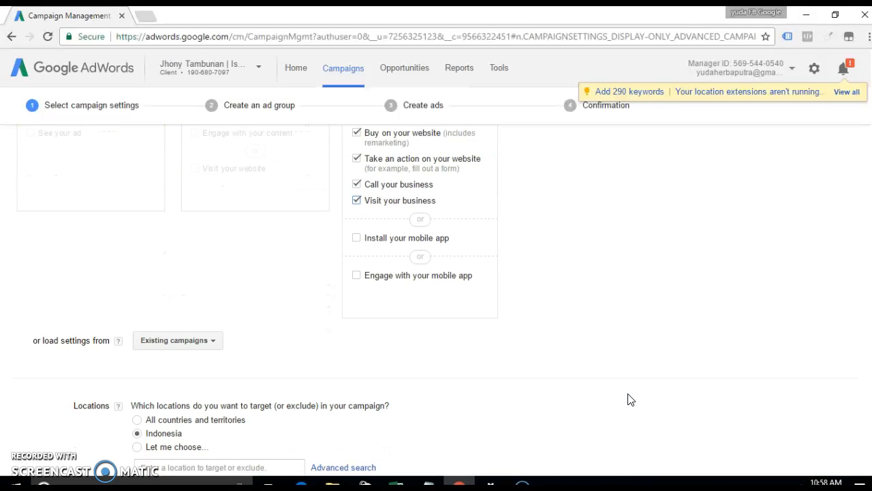
pyautogui.scroll(-3, 631, 398)
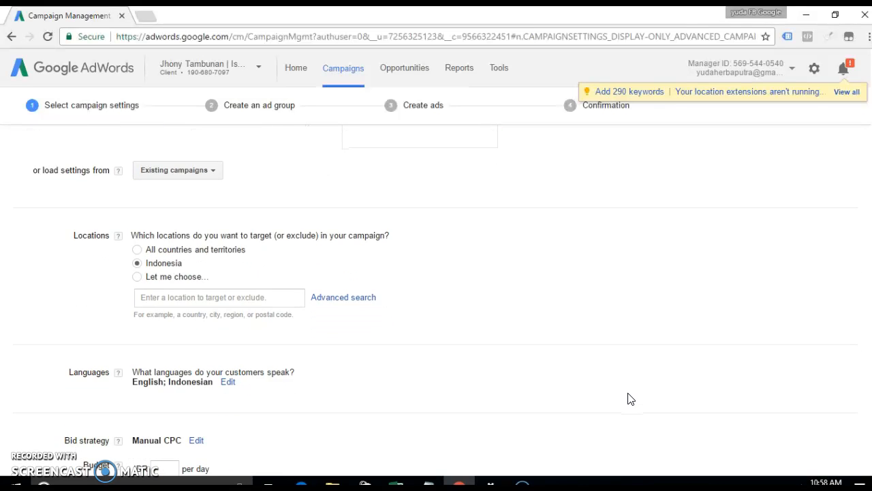
pyautogui.click(558, 352)
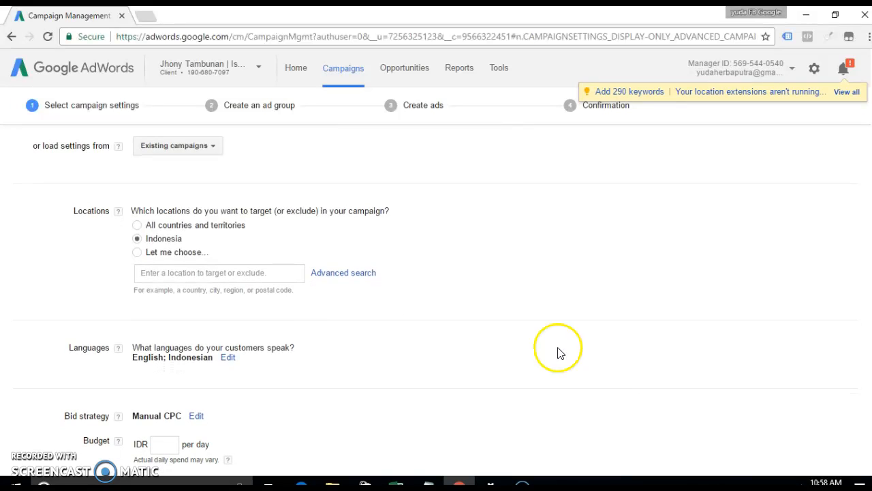
pyautogui.click(266, 271)
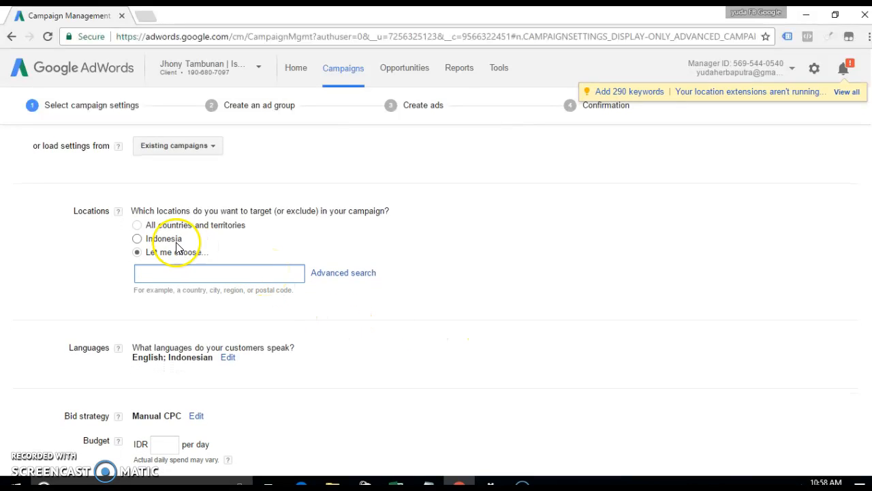
pyautogui.click(137, 240)
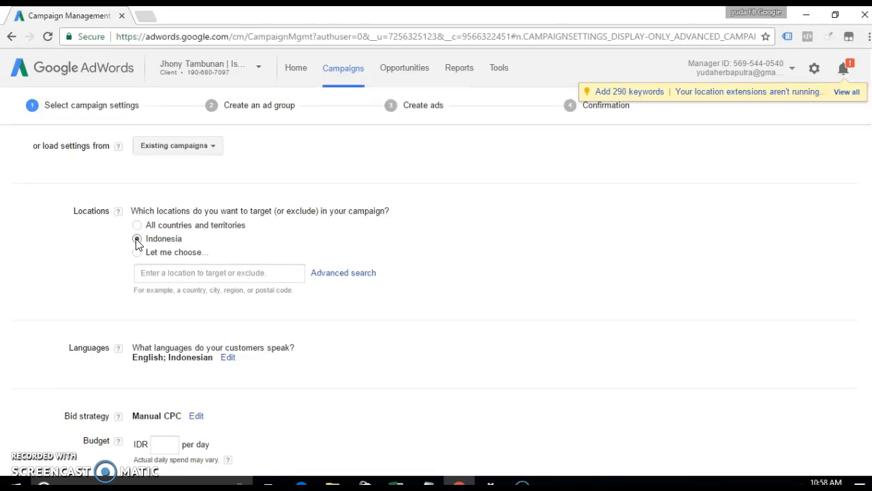
pyautogui.click(263, 273)
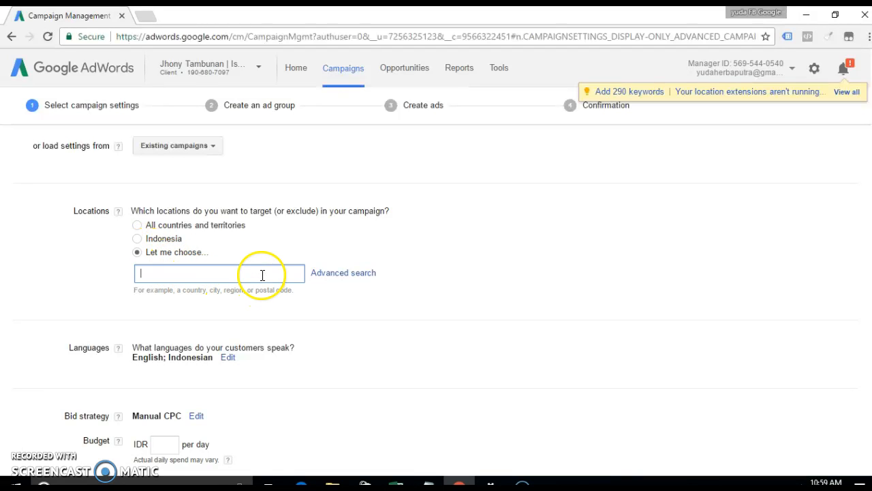
pyautogui.click(137, 239)
# Set the campaign's daily budget to IDR 70000.
pyautogui.scroll(-1, 324, 358)
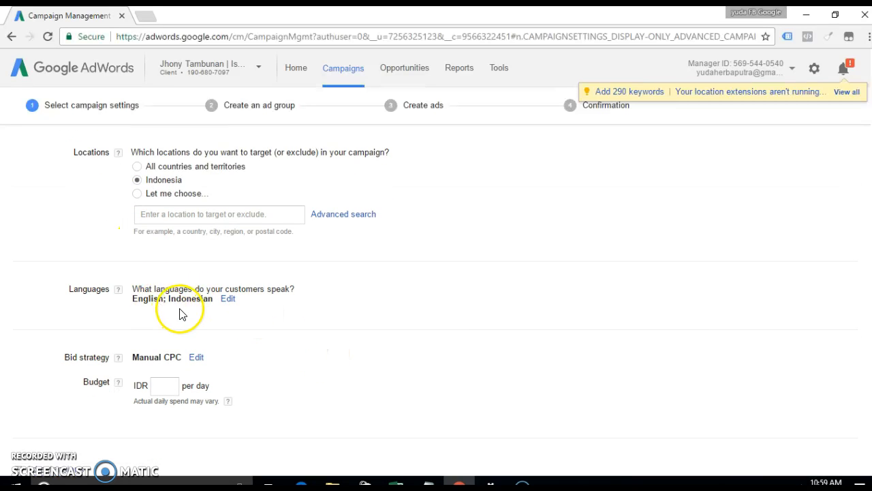
pyautogui.scroll(-1, 298, 333)
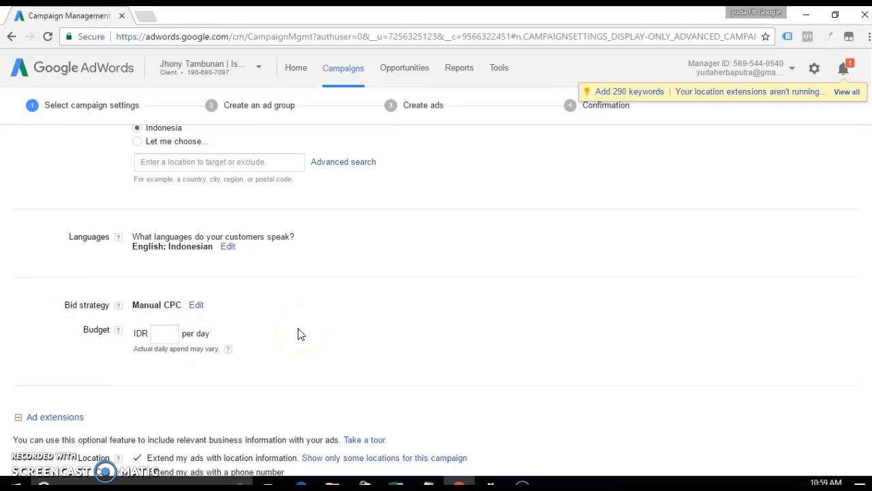
pyautogui.click(174, 331)
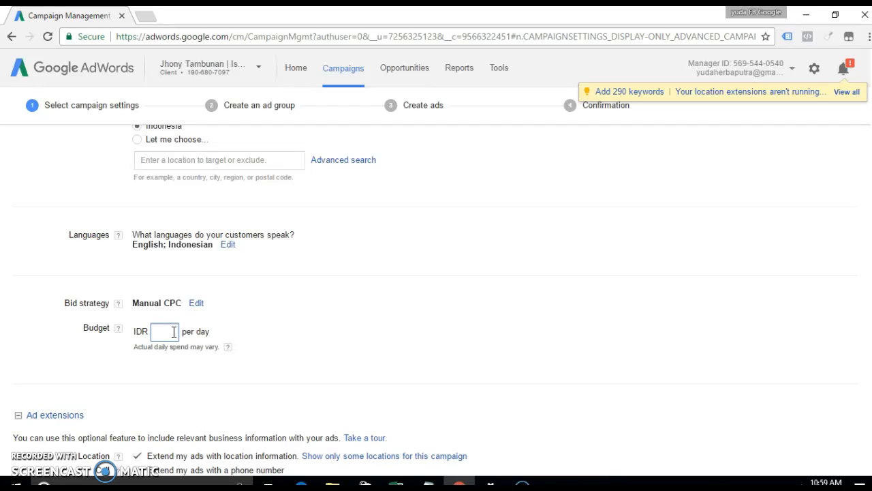
pyautogui.click(213, 330)
pyautogui.click(374, 344)
pyautogui.press('BackSpace')
pyautogui.press('BackSpace')
pyautogui.press('BackSpace')
pyautogui.press('BackSpace')
pyautogui.write('70000')
# Extend the ads with a phone number and add the second listed phone number to the campaign.
pyautogui.scroll(-2, 373, 348)
pyautogui.scroll(-1, 372, 348)
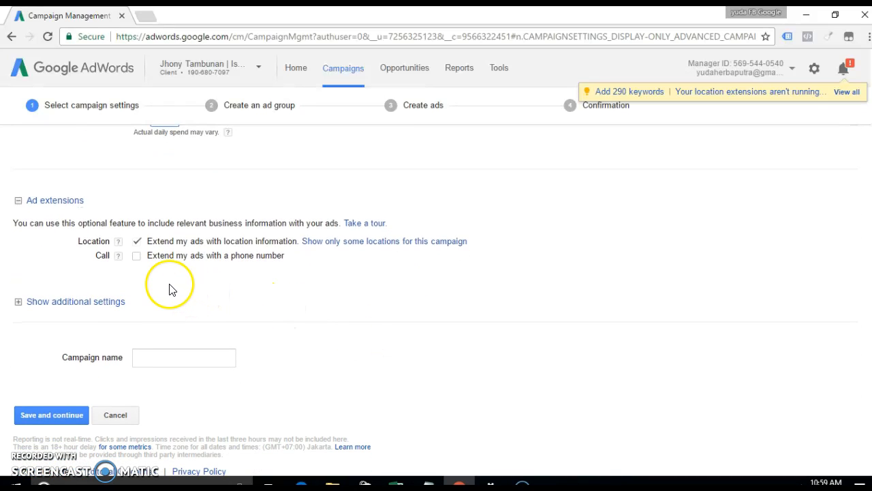
pyautogui.click(137, 256)
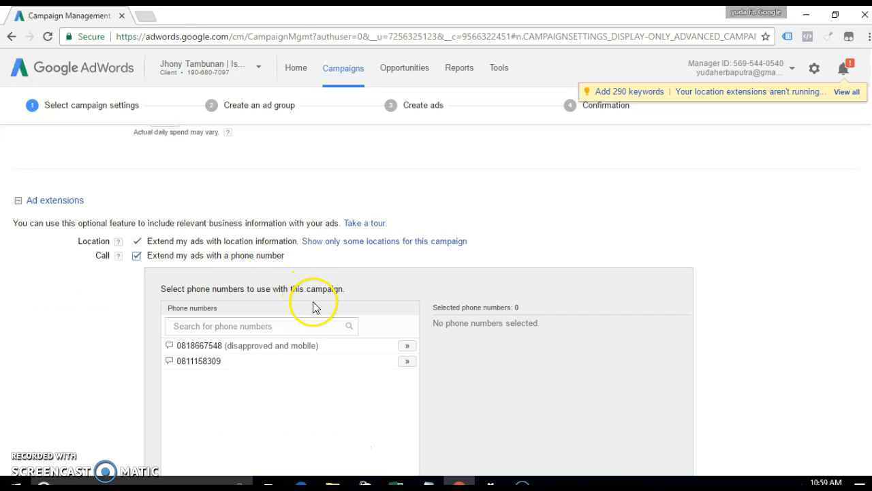
pyautogui.click(406, 362)
pyautogui.scroll(-2, 841, 308)
pyautogui.scroll(1, 841, 308)
pyautogui.scroll(-4, 841, 308)
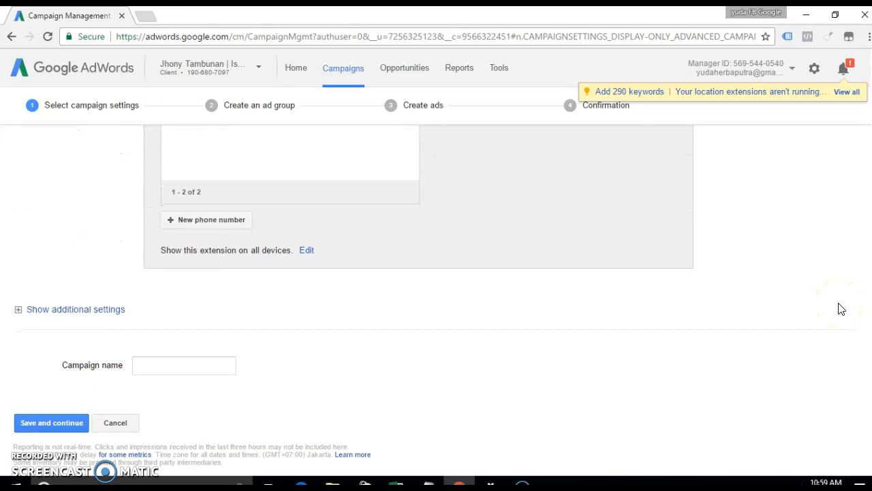
# Open isibangunan.com in a new browser tab and go to its Lantai Vinyl product page.
pyautogui.scroll(-1, 841, 308)
pyautogui.click(177, 351)
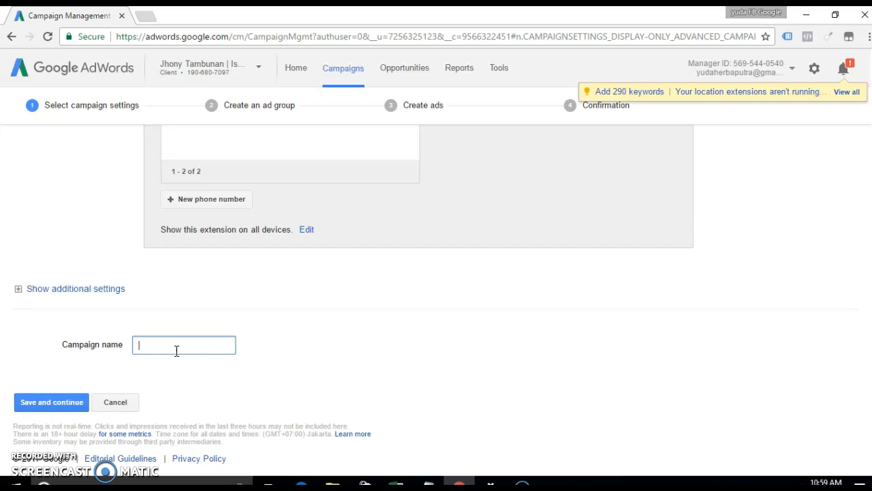
pyautogui.click(144, 16)
pyautogui.write('isibangunan.com')
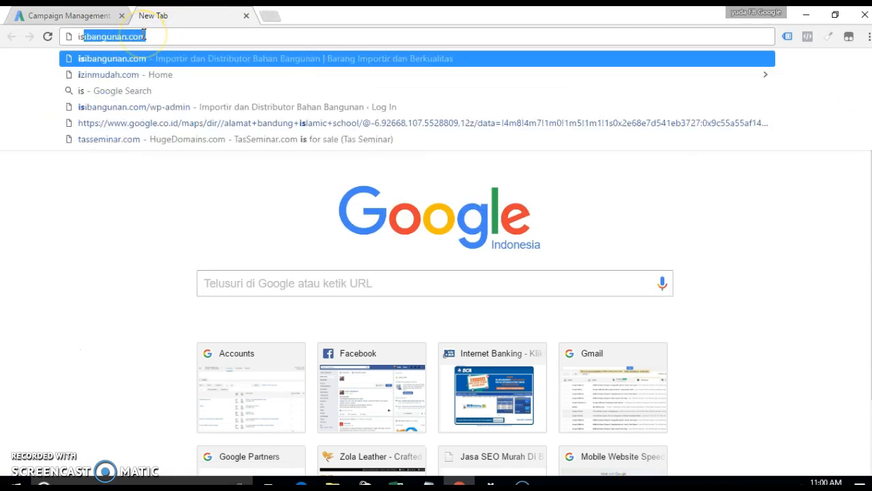
pyautogui.press('Return')
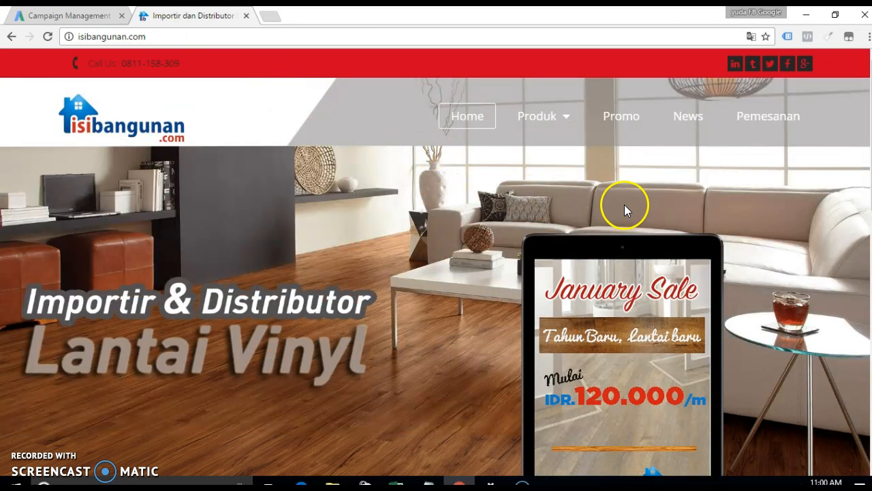
pyautogui.moveTo(559, 117)
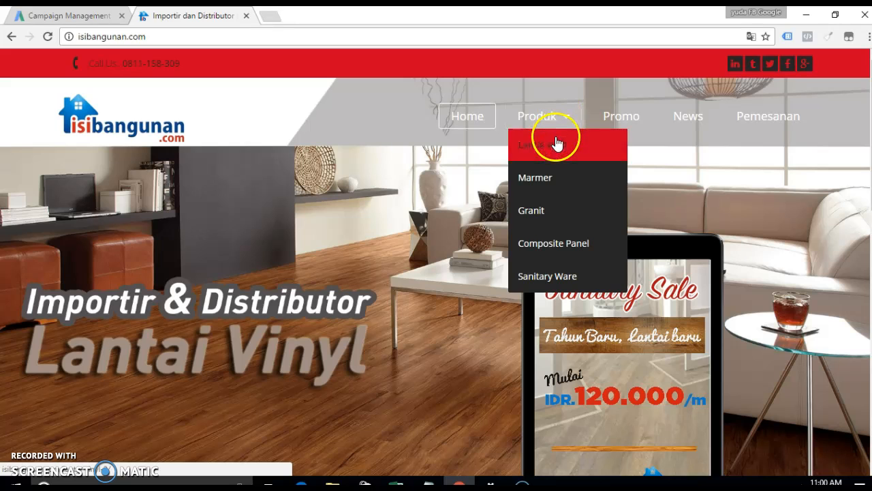
pyautogui.click(555, 140)
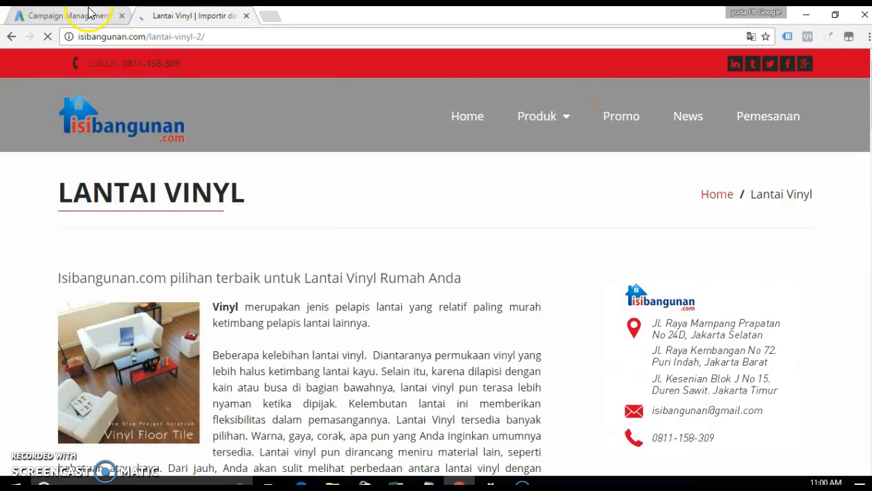
# Return to the AdWords campaign settings, name the campaign lantai vinyl, and save to continue to ad group creation.
pyautogui.click(88, 14)
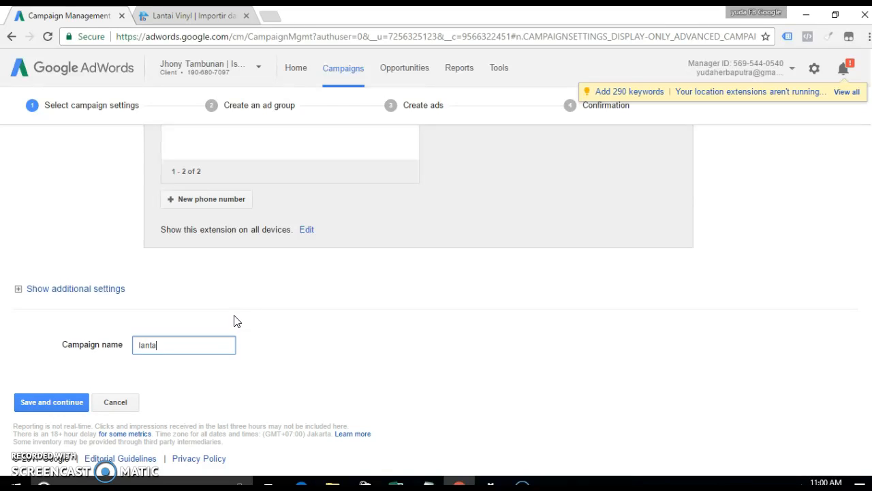
pyautogui.write('lantai vibyl')
pyautogui.click(183, 348)
pyautogui.click(44, 402)
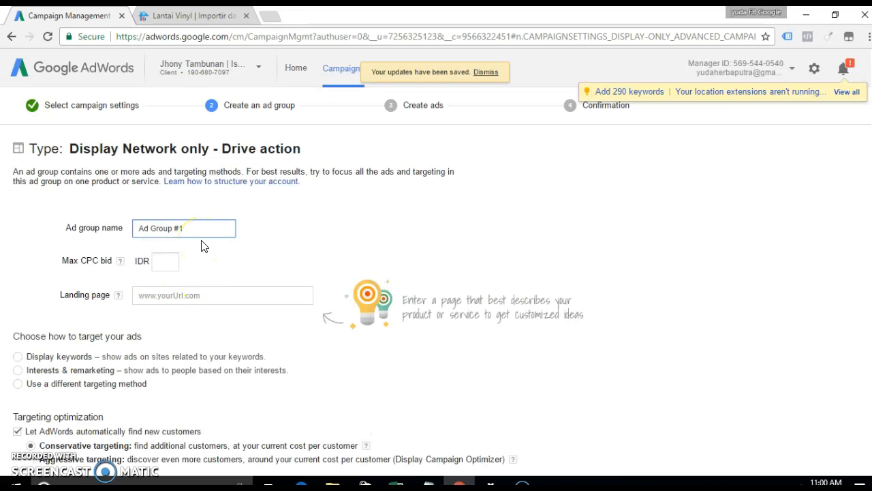
# Name the ad group Promo Februari and set its max CPC bid to IDR 3000.
pyautogui.hotkey('ctrl', 'a')
pyautogui.write('Promo Februari')
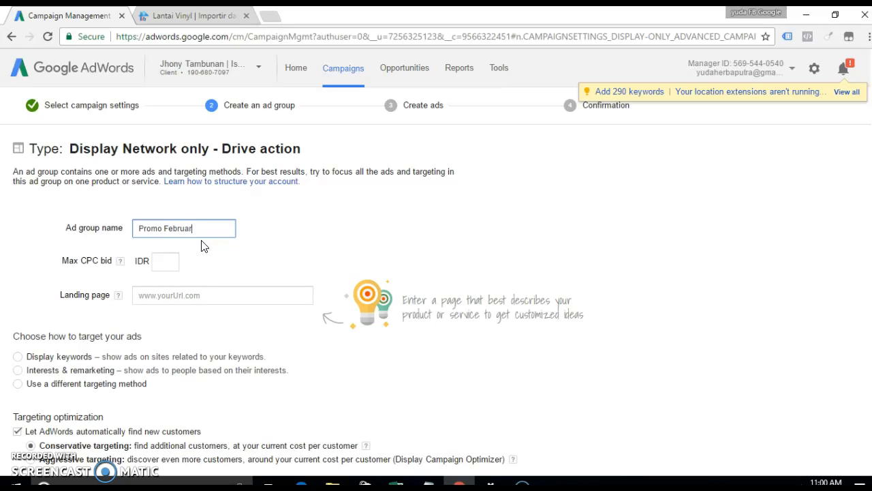
pyautogui.click(173, 257)
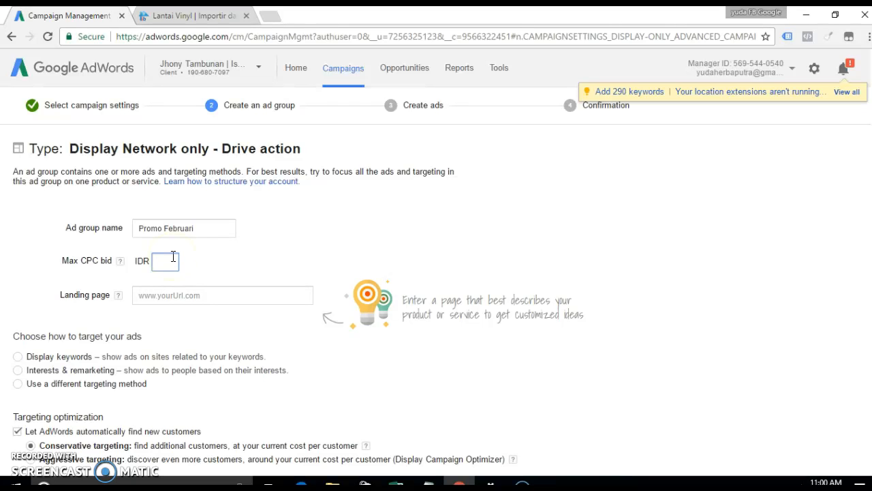
pyautogui.write('3000')
pyautogui.click(209, 293)
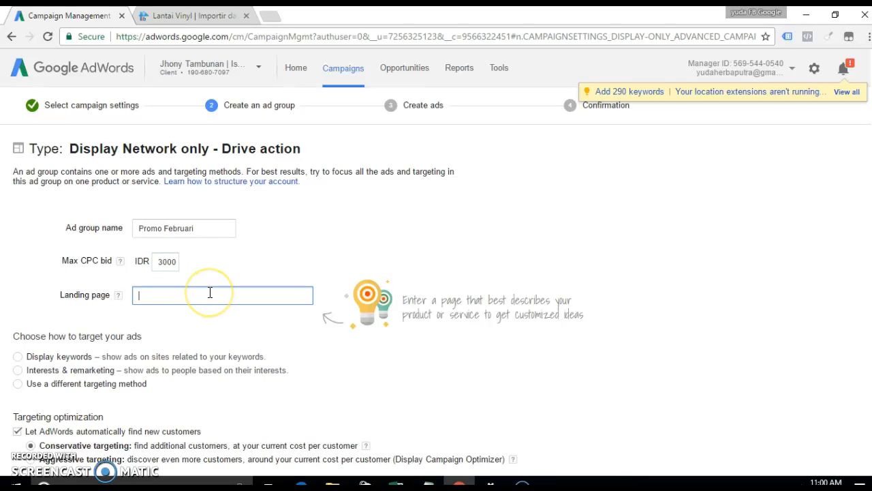
pyautogui.hotkey('ctrl', 'v')
pyautogui.hotkey('ctrl', 'z')
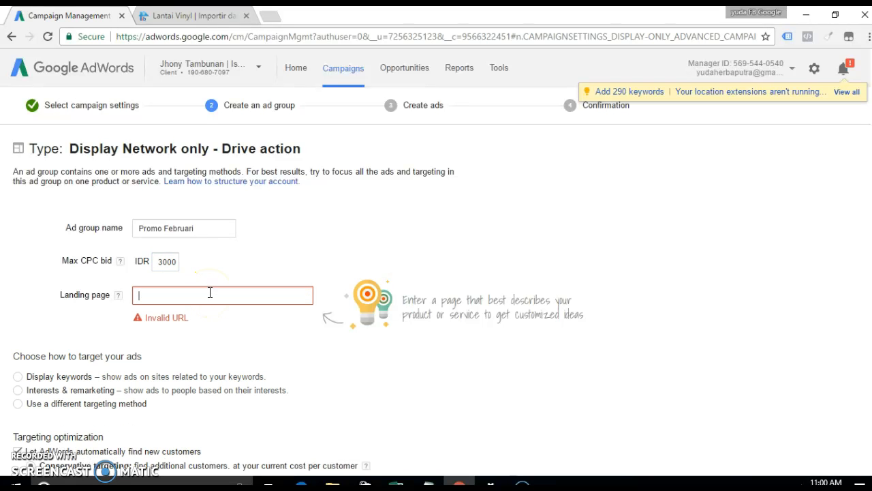
pyautogui.click(194, 16)
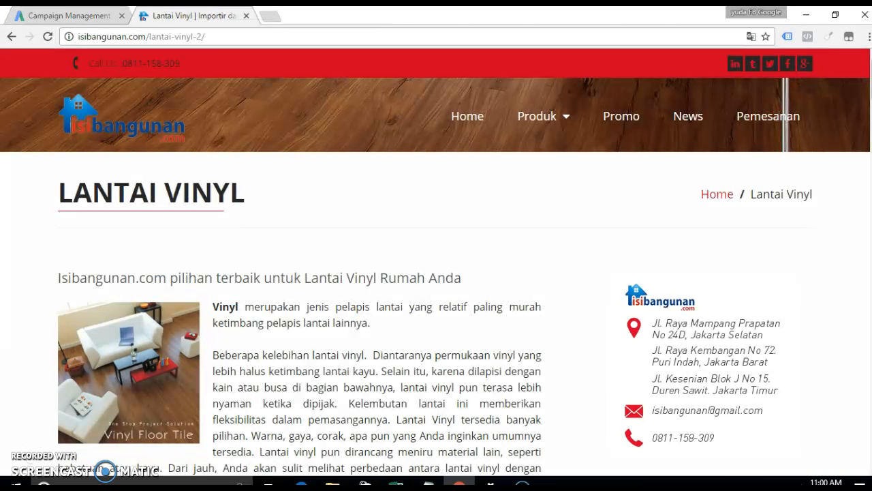
pyautogui.click(203, 33)
pyautogui.hotkey('ctrl', 'c')
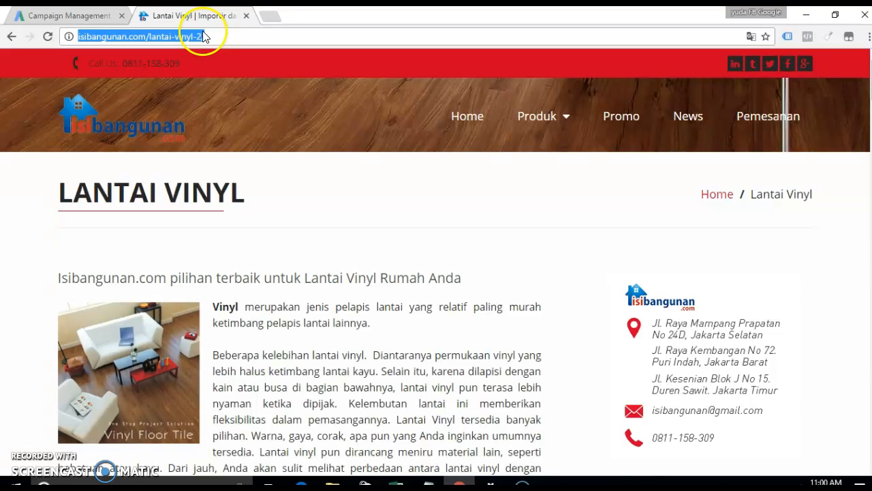
pyautogui.click(96, 15)
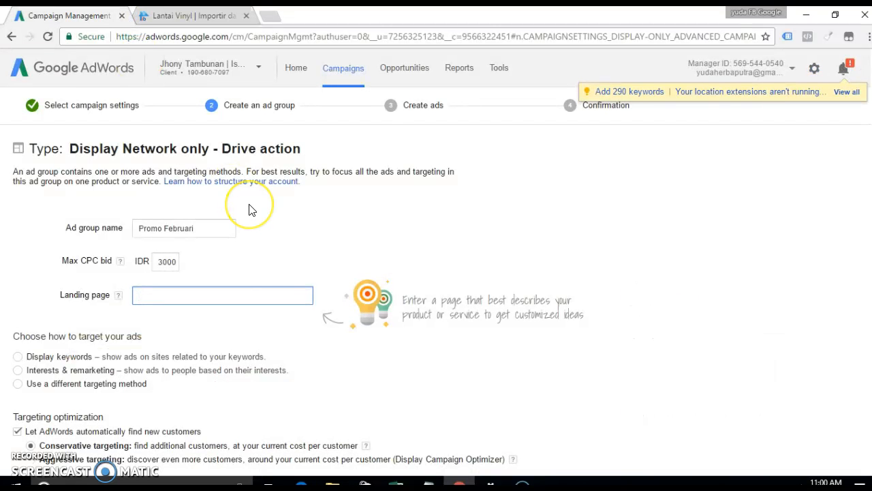
pyautogui.hotkey('ctrl', 'v')
pyautogui.scroll(-1, 360, 317)
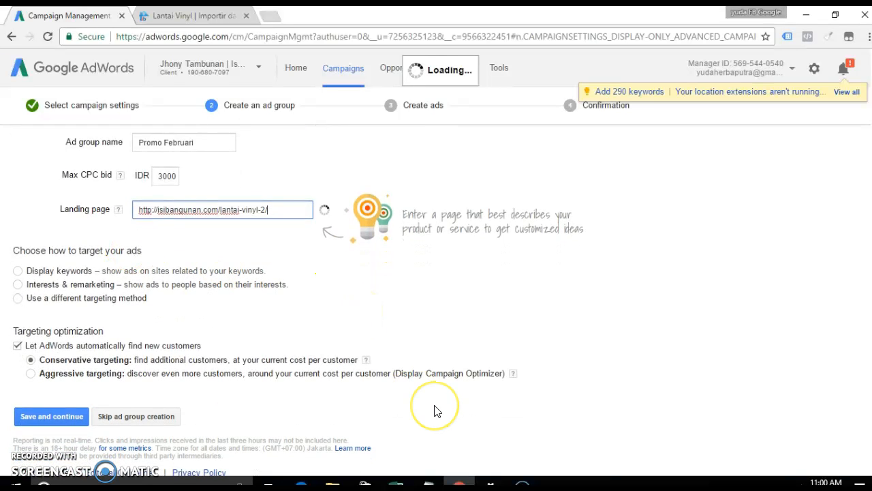
# Switch to the cara GDN notes in Notepad, read the steps up to choosing how to target the ads, and put the notes away.
pyautogui.hotkey('alt', 'Tab')
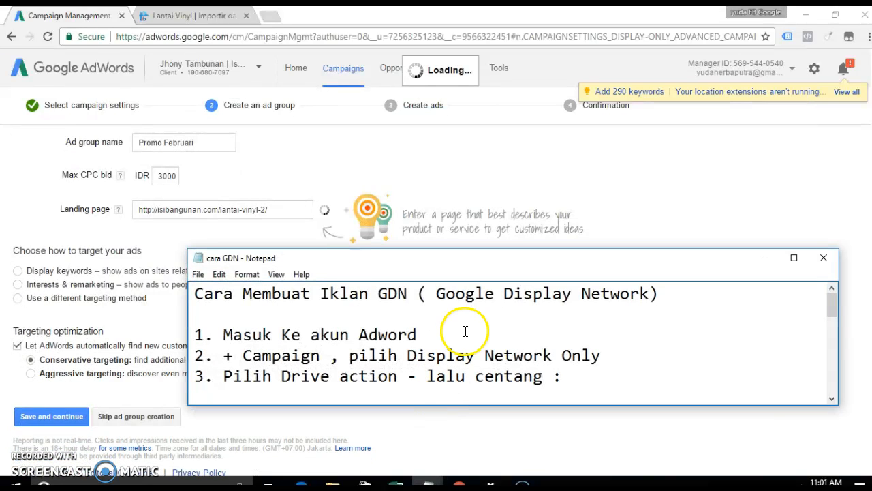
pyautogui.scroll(-2, 466, 341)
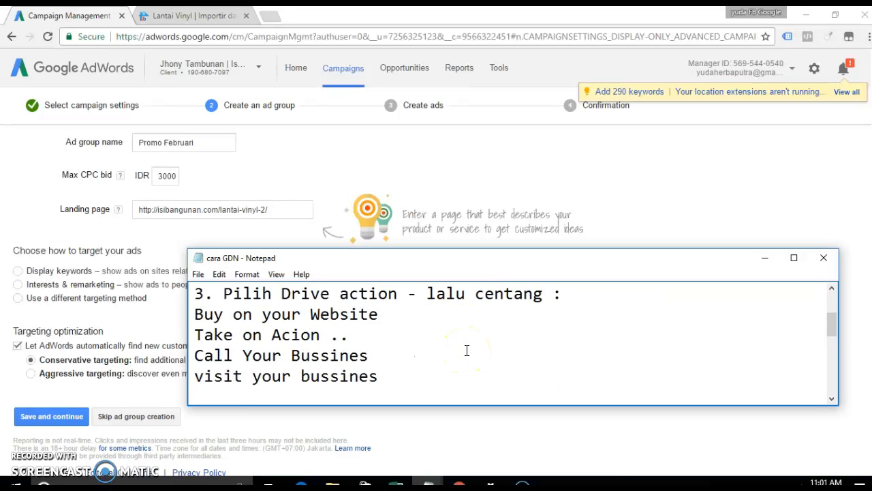
pyautogui.scroll(-3, 467, 350)
pyautogui.scroll(2, 466, 351)
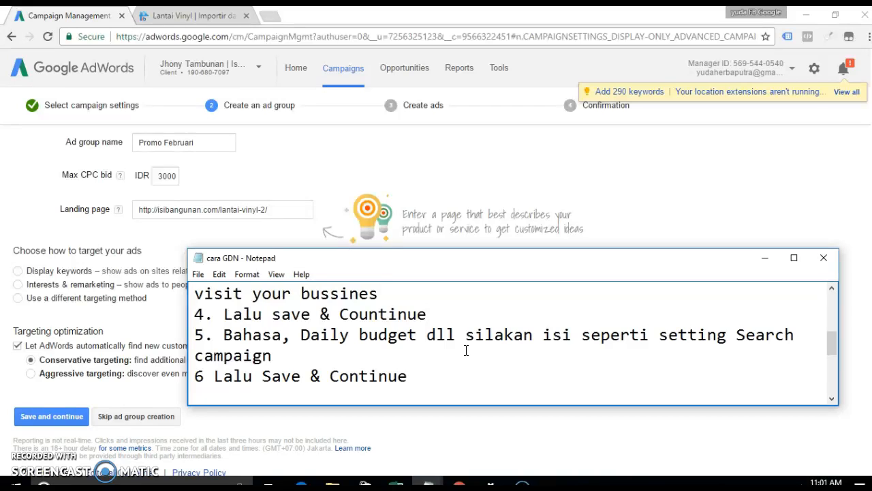
pyautogui.press('Down')
pyautogui.press('Down')
pyautogui.press('Down')
pyautogui.press('Down')
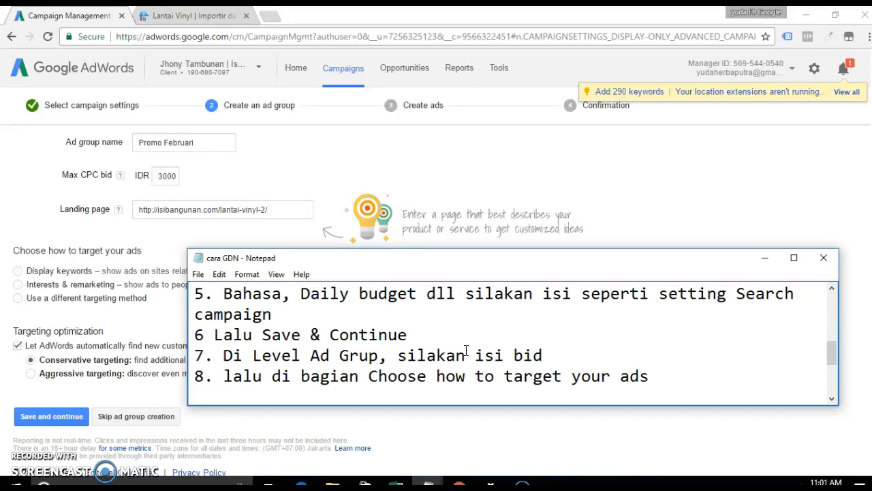
pyautogui.press('Down')
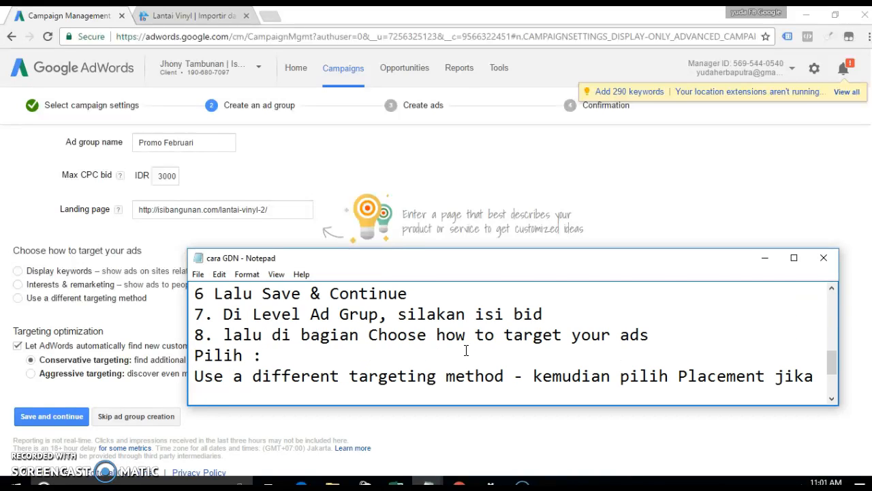
pyautogui.press('Down')
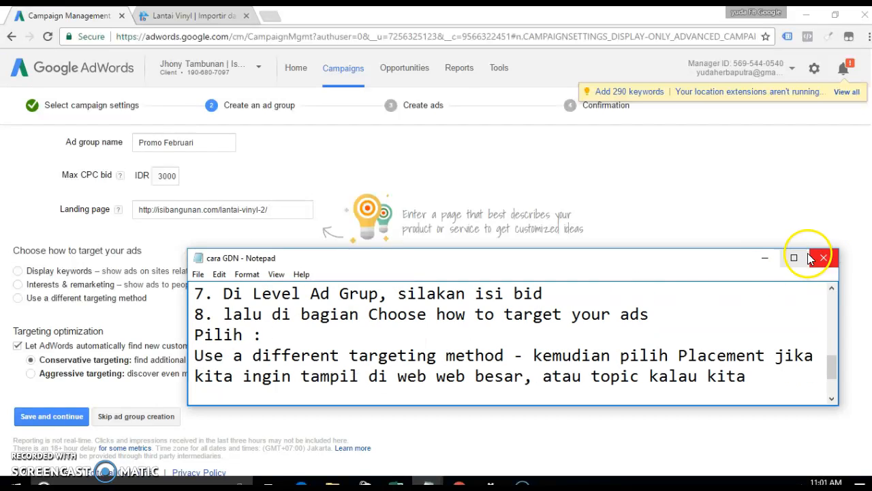
pyautogui.click(764, 258)
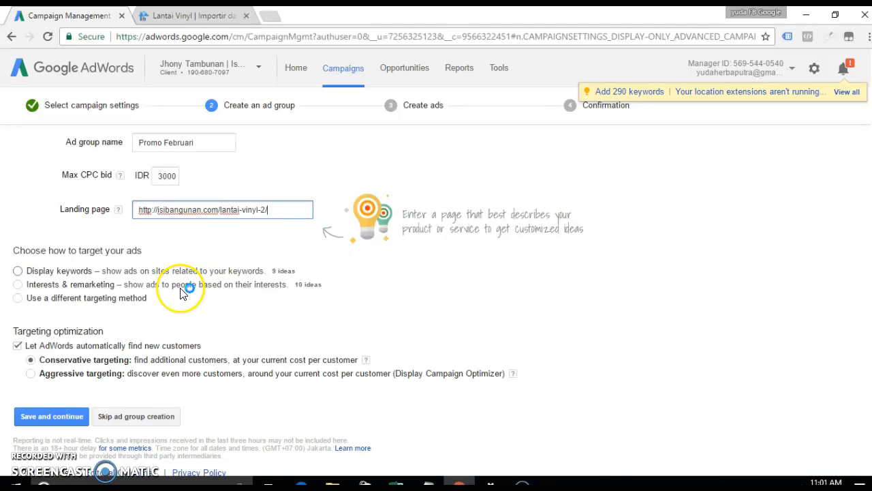
# Choose to use a different targeting method for the ads and select Placements.
pyautogui.click(17, 300)
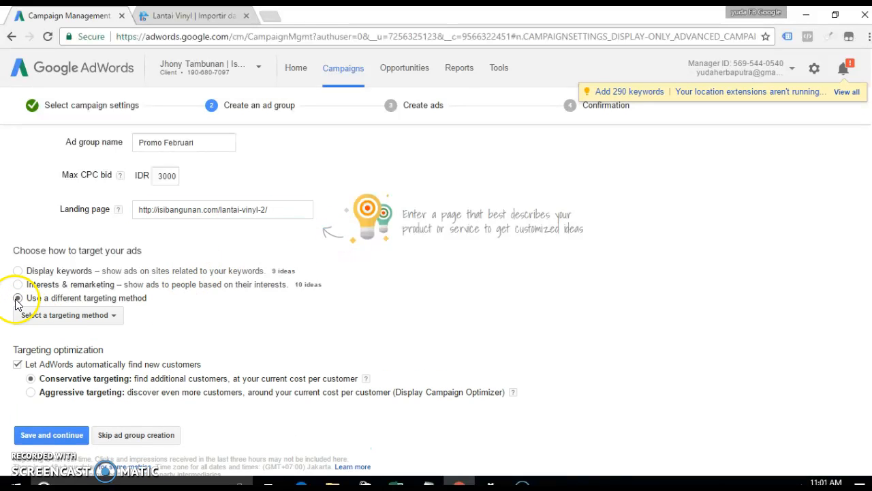
pyautogui.click(106, 317)
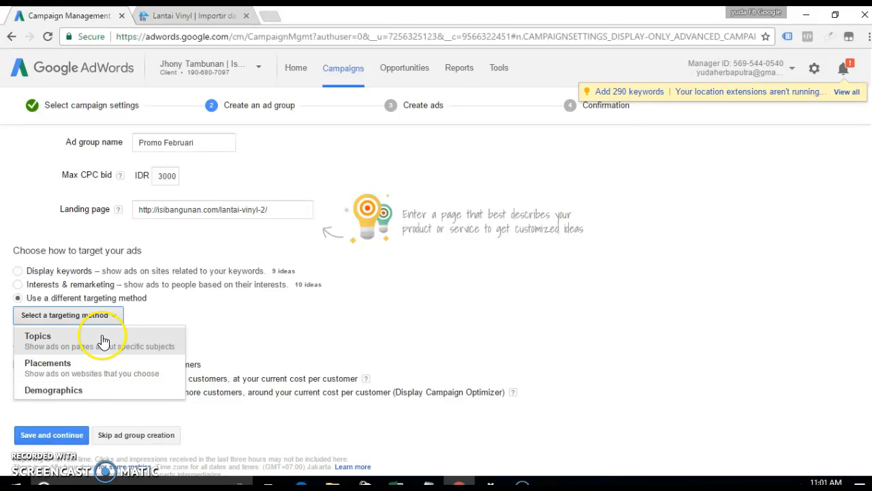
pyautogui.click(103, 367)
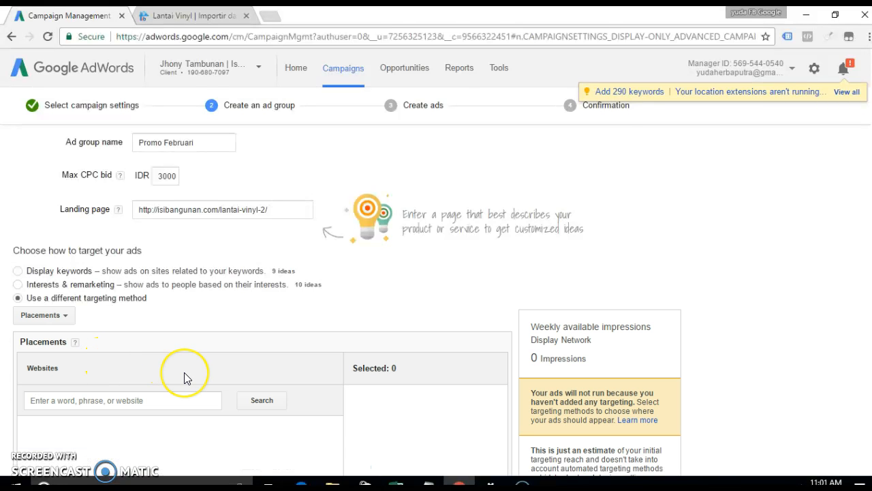
# Search the placement websites for tempo and look through the suggested sites.
pyautogui.scroll(-1, 184, 372)
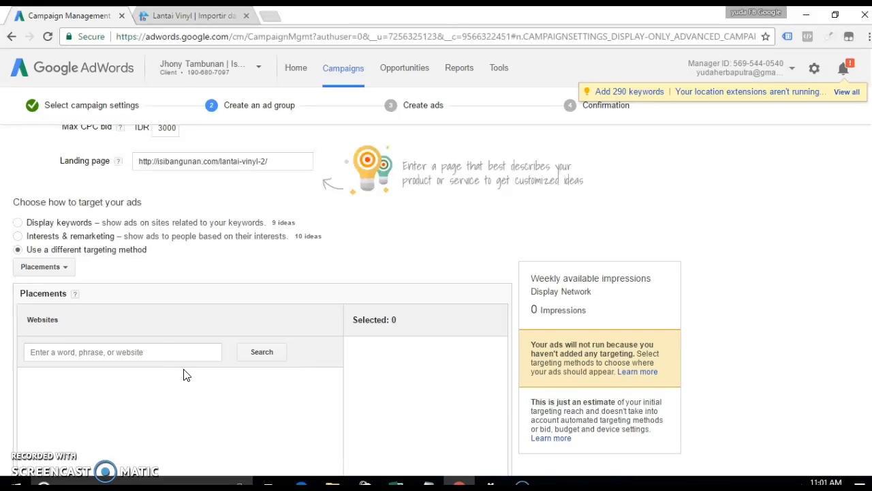
pyautogui.click(182, 352)
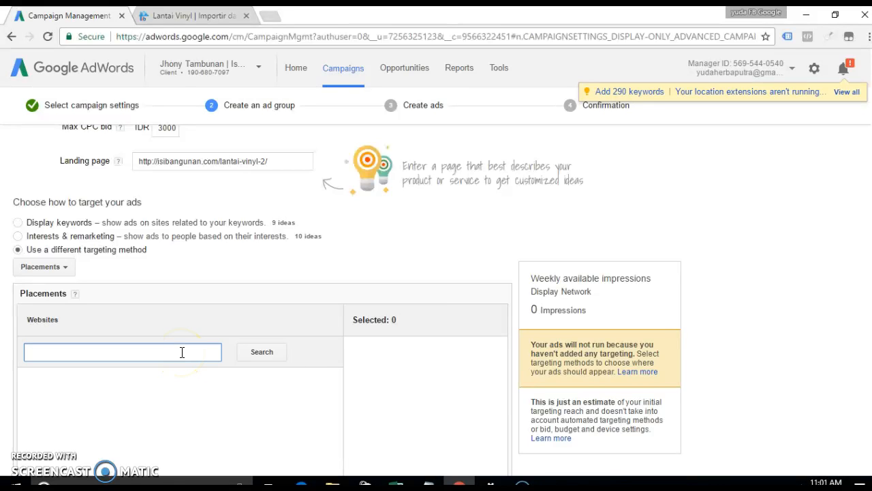
pyautogui.write('tempo')
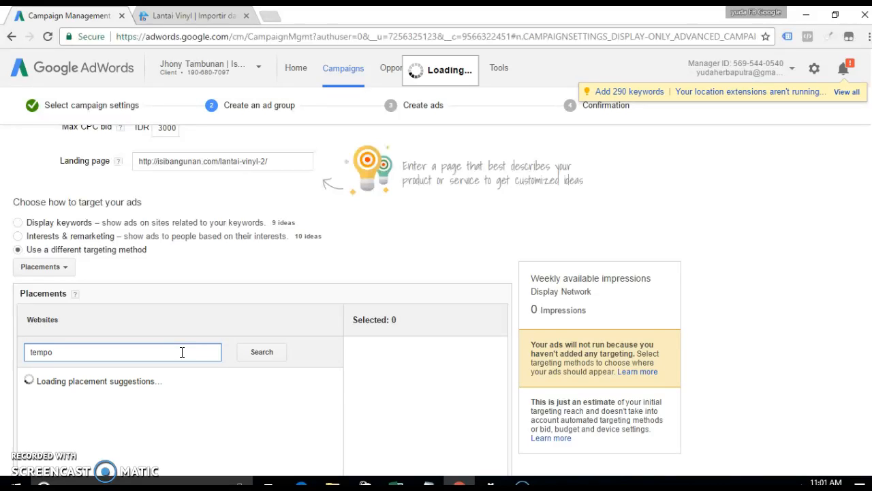
pyautogui.click(278, 370)
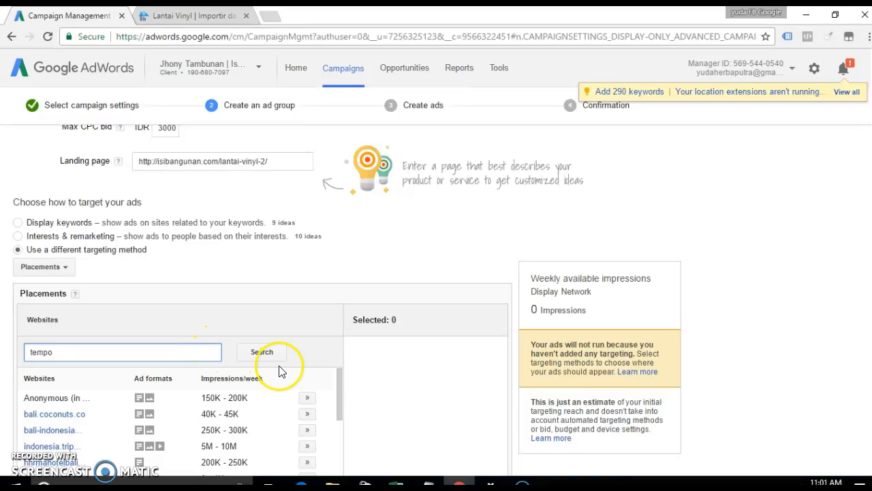
pyautogui.scroll(-2, 278, 370)
pyautogui.scroll(-5, 278, 370)
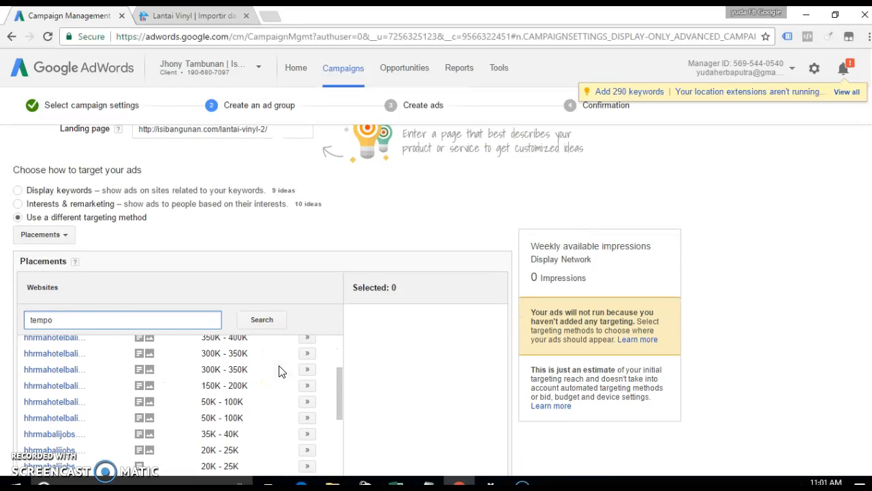
pyautogui.click(357, 368)
pyautogui.scroll(-1, 357, 368)
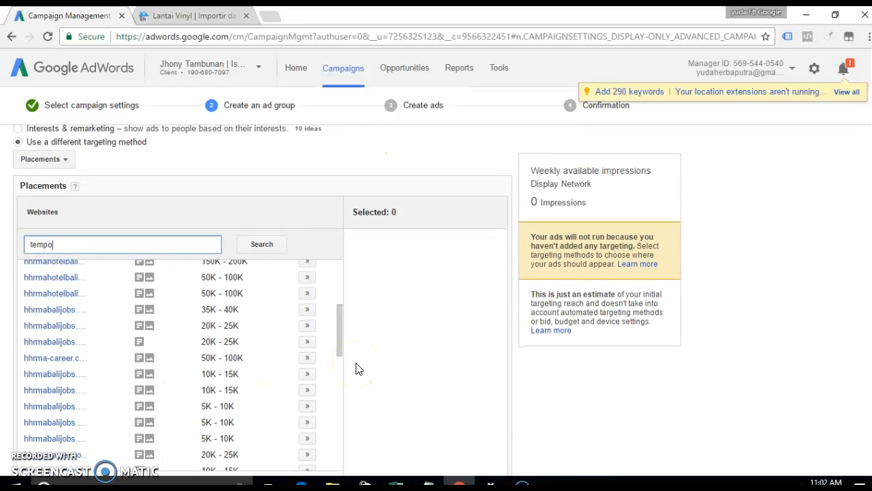
# Rerun the tempo placement search and check the refreshed list of websites from start to end.
pyautogui.click(111, 244)
pyautogui.press('Return')
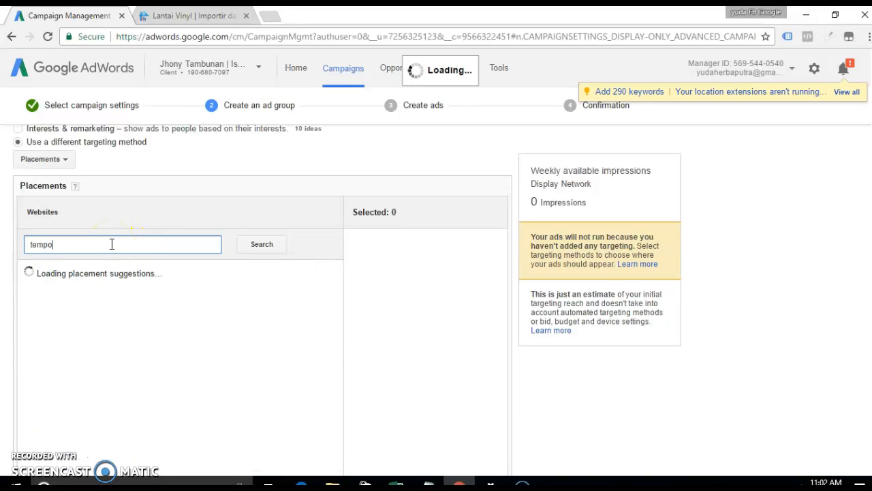
pyautogui.scroll(2, 112, 244)
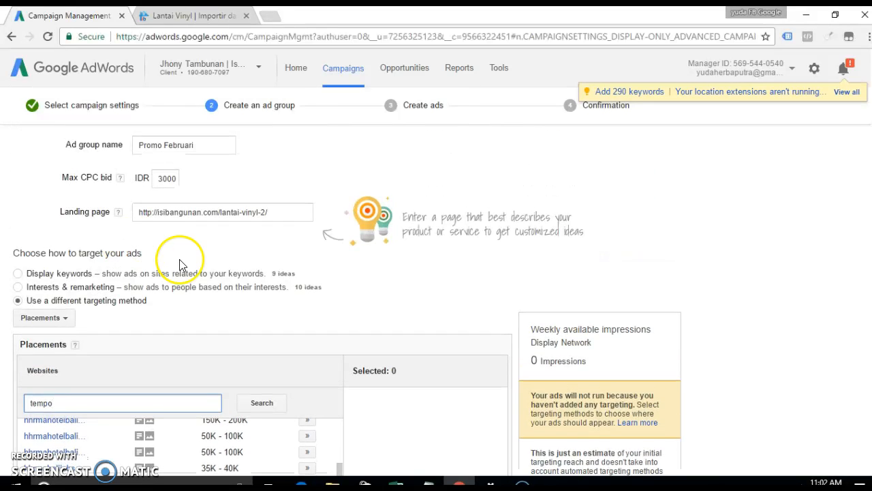
pyautogui.scroll(-4, 179, 261)
pyautogui.scroll(-5, 116, 231)
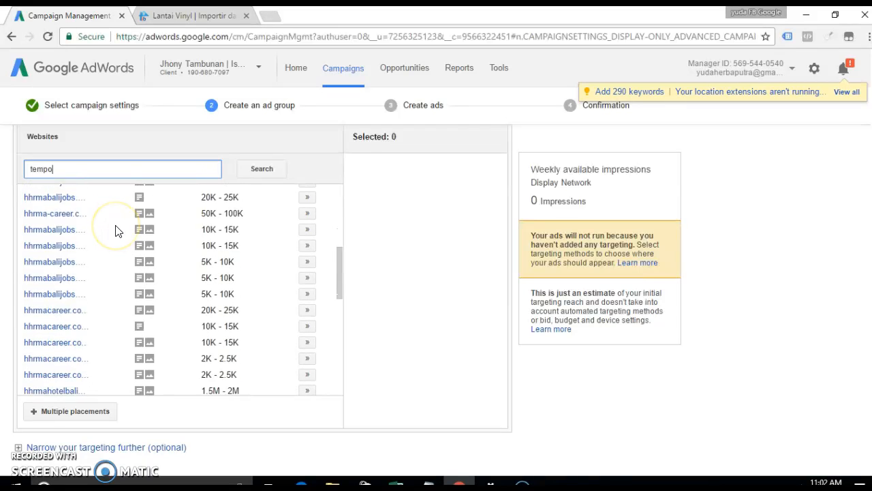
pyautogui.scroll(10, 115, 230)
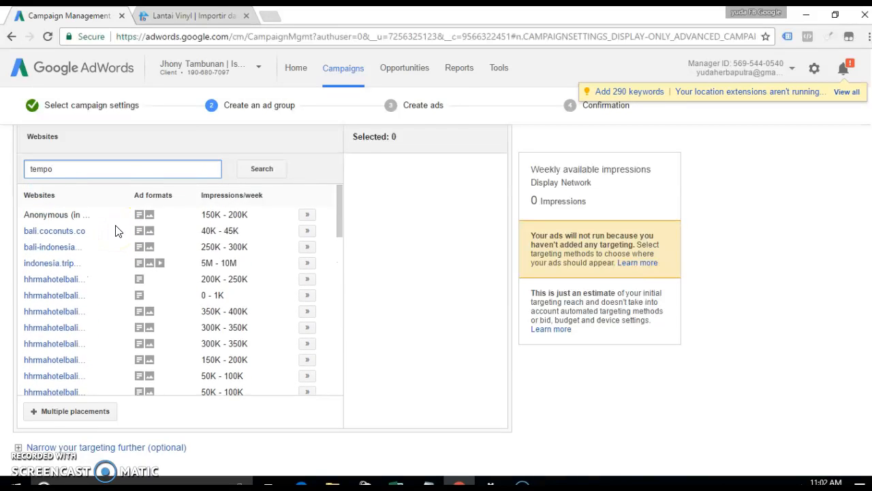
# Search the placement websites for liputan and refine the search to liputan6.com.
pyautogui.scroll(-3, 116, 305)
pyautogui.scroll(-1, 115, 303)
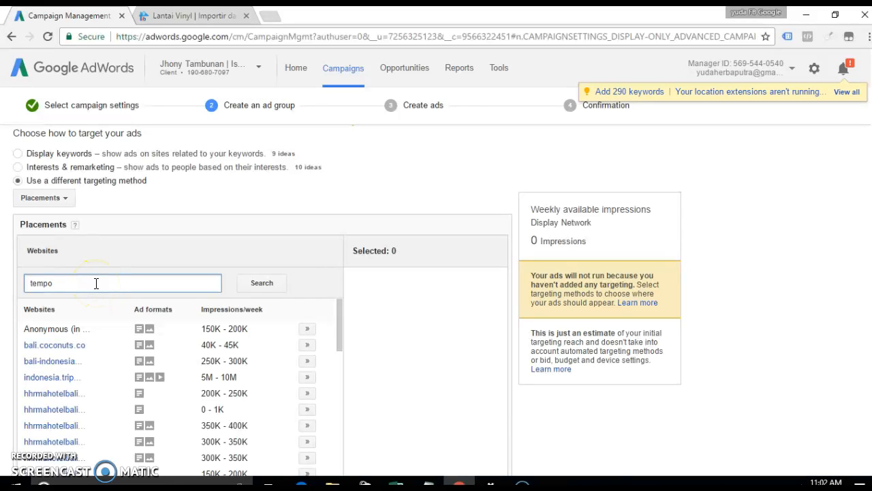
pyautogui.press('BackSpace')
pyautogui.press('BackSpace')
pyautogui.press('BackSpace')
pyautogui.press('BackSpace')
pyautogui.press('BackSpace')
pyautogui.write('liputan')
pyautogui.press('Return')
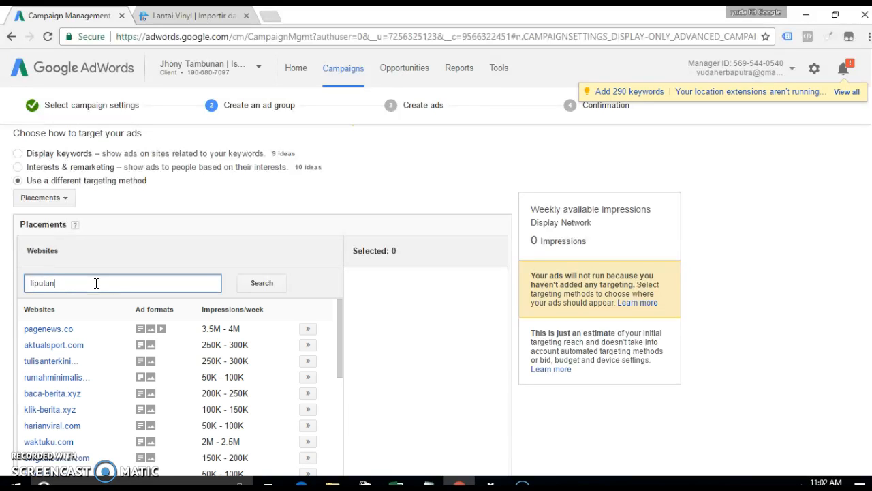
pyautogui.write('6.com')
pyautogui.press('Return')
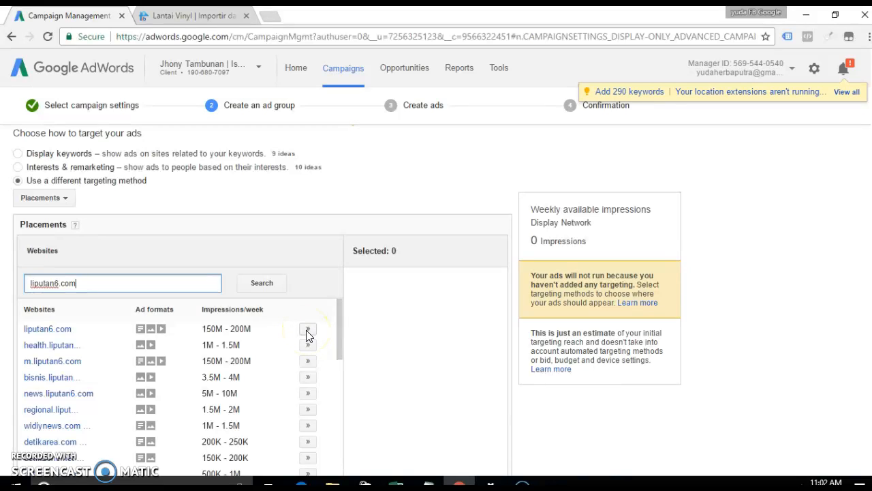
# Add liputan6.com, bisnis.liputan6.com and news.liputan6.com to the selected placements.
pyautogui.scroll(-1, 308, 333)
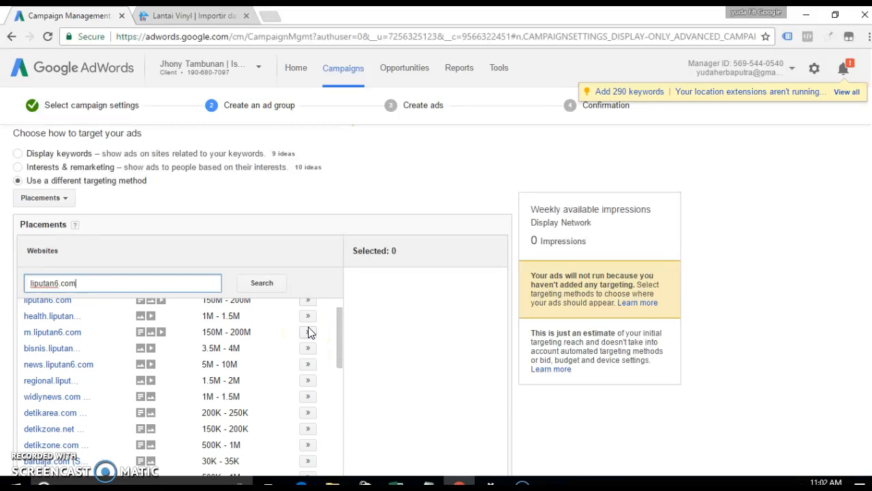
pyautogui.scroll(1, 308, 327)
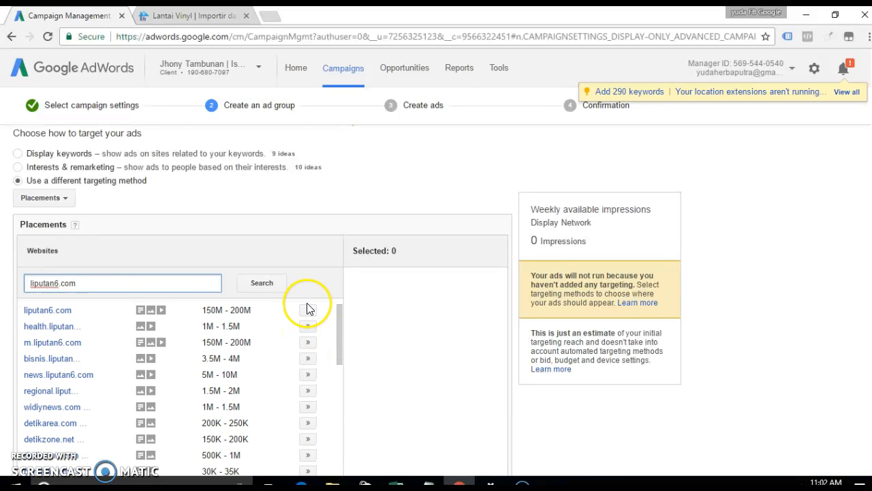
pyautogui.click(308, 311)
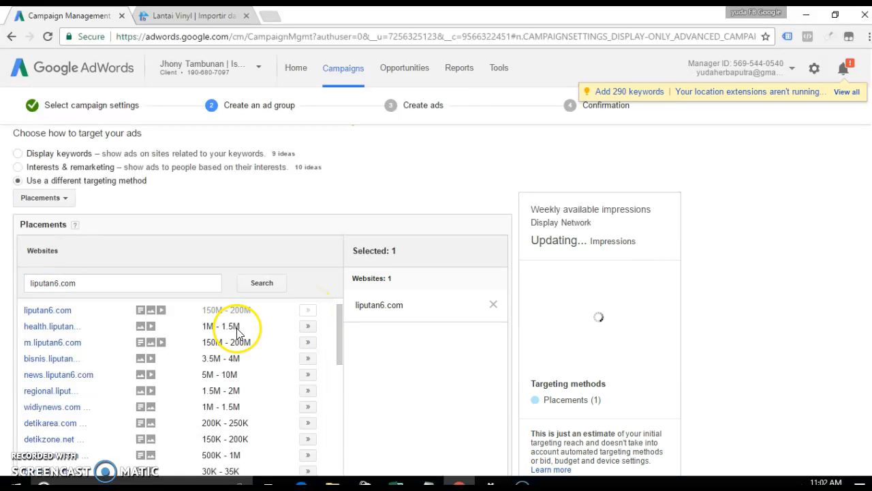
pyautogui.click(309, 360)
pyautogui.click(308, 374)
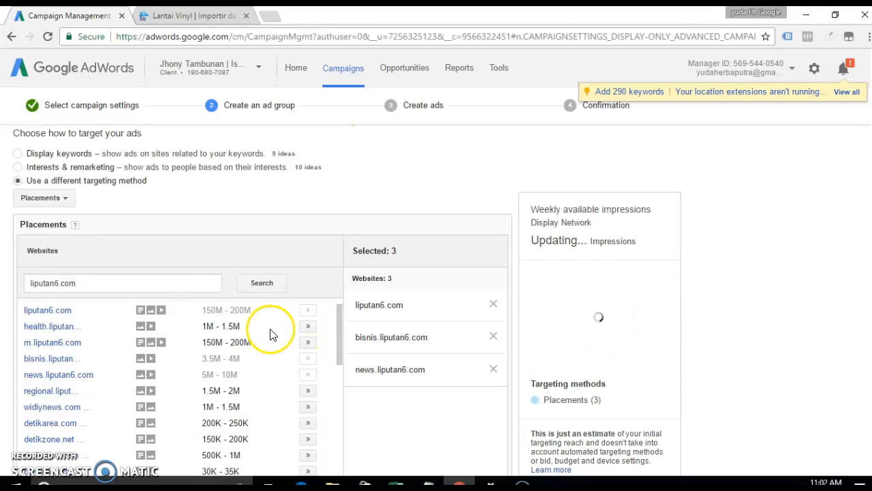
# Search the placement websites for tempo.co and add tempo.co and nasional.tempo.co to the selected placements.
pyautogui.click(155, 286)
pyautogui.press('BackSpace')
pyautogui.press('BackSpace')
pyautogui.press('BackSpace')
pyautogui.press('BackSpace')
pyautogui.press('BackSpace')
pyautogui.press('BackSpace')
pyautogui.press('BackSpace')
pyautogui.press('BackSpace')
pyautogui.press('BackSpace')
pyautogui.press('BackSpace')
pyautogui.press('BackSpace')
pyautogui.write('tempo.co')
pyautogui.click(269, 291)
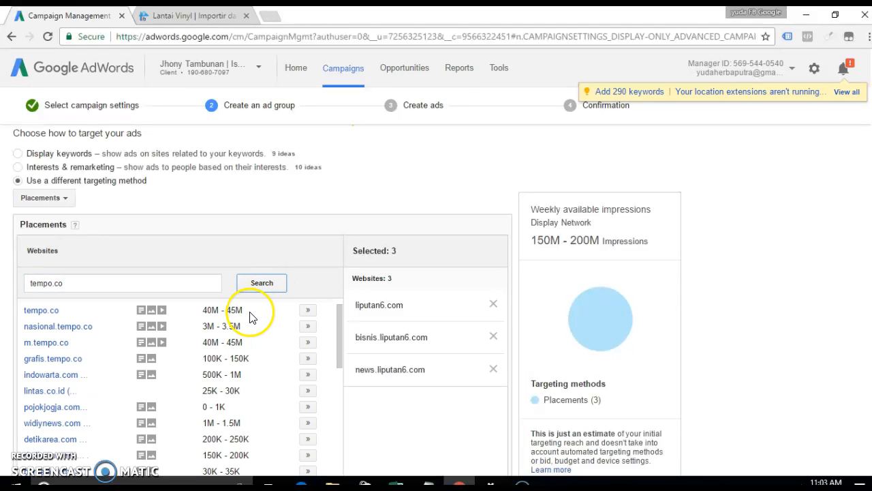
pyautogui.click(308, 310)
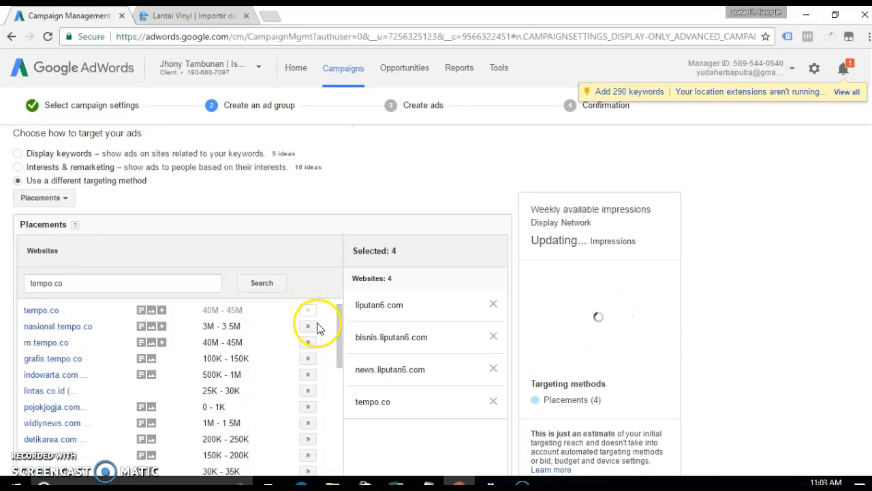
pyautogui.click(308, 326)
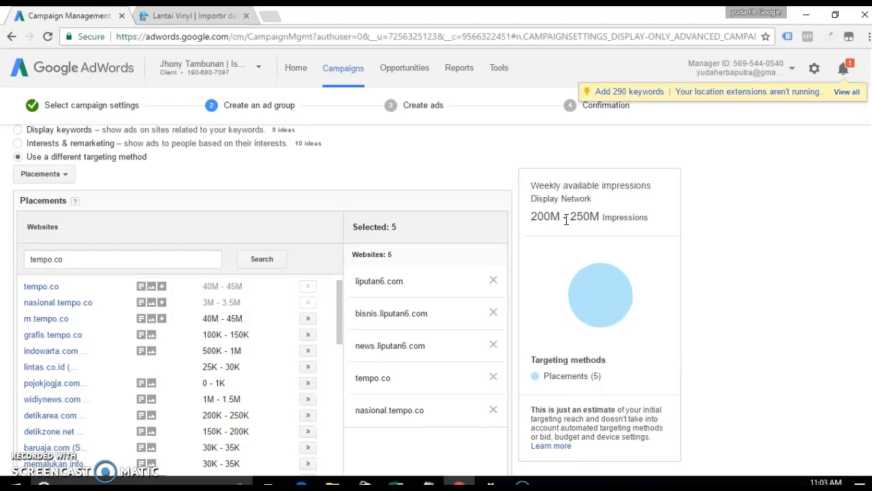
# Keep conservative targeting under targeting optimization, save the ad group and continue to ad creation.
pyautogui.scroll(-4, 566, 220)
pyautogui.scroll(-1, 565, 225)
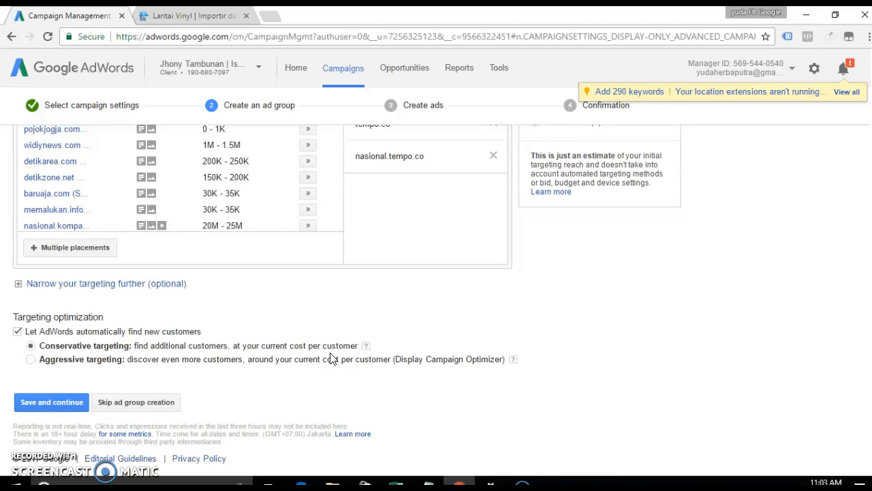
pyautogui.click(366, 346)
pyautogui.click(77, 404)
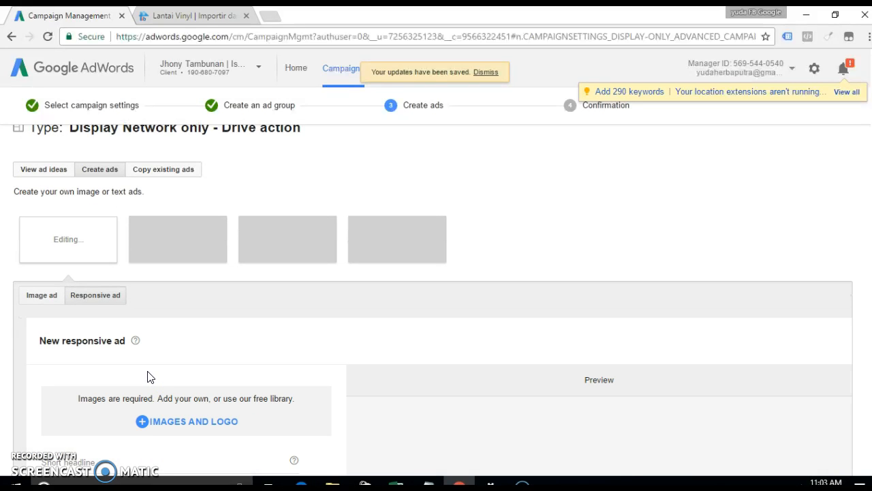
# Switch the new ad to the Image ad format and glance at the Lantai Vinyl landing page.
pyautogui.scroll(-1, 150, 377)
pyautogui.click(44, 268)
pyautogui.click(43, 265)
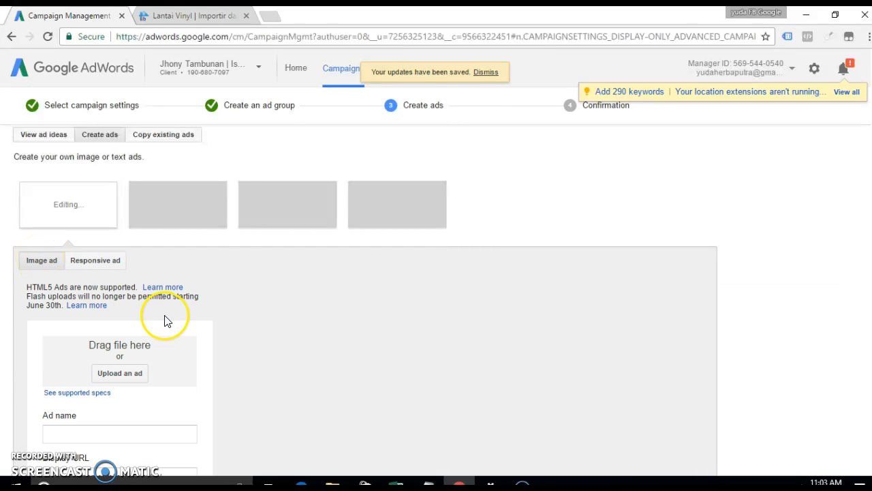
pyautogui.click(197, 14)
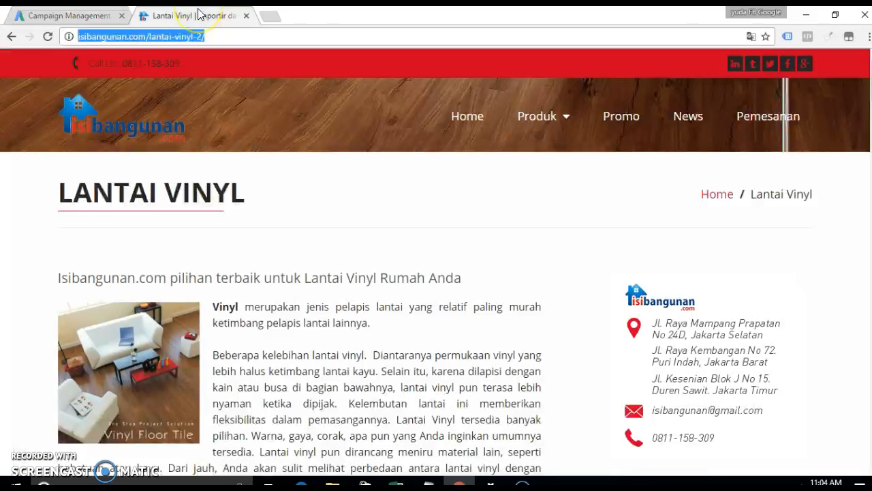
pyautogui.click(68, 15)
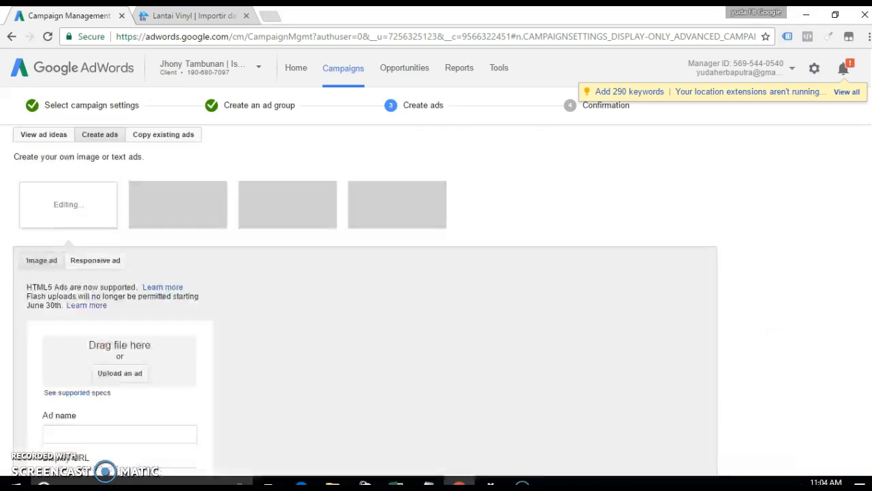
pyautogui.scroll(-2, 128, 317)
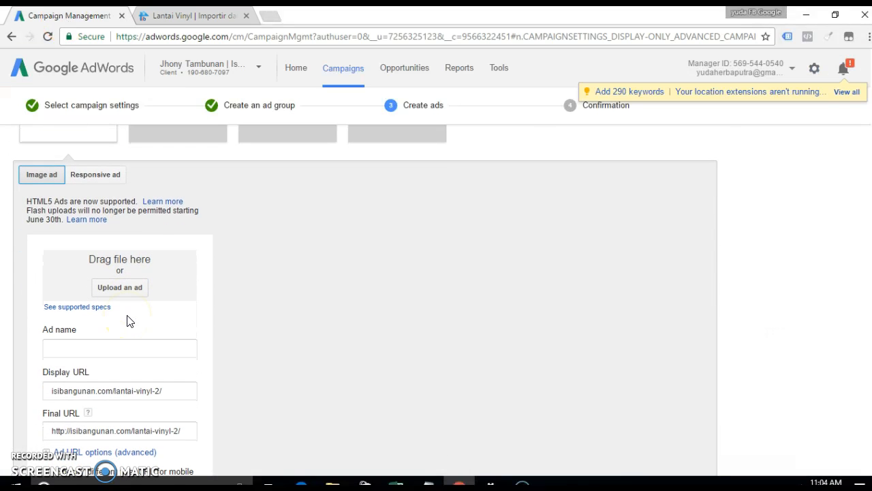
pyautogui.click(124, 287)
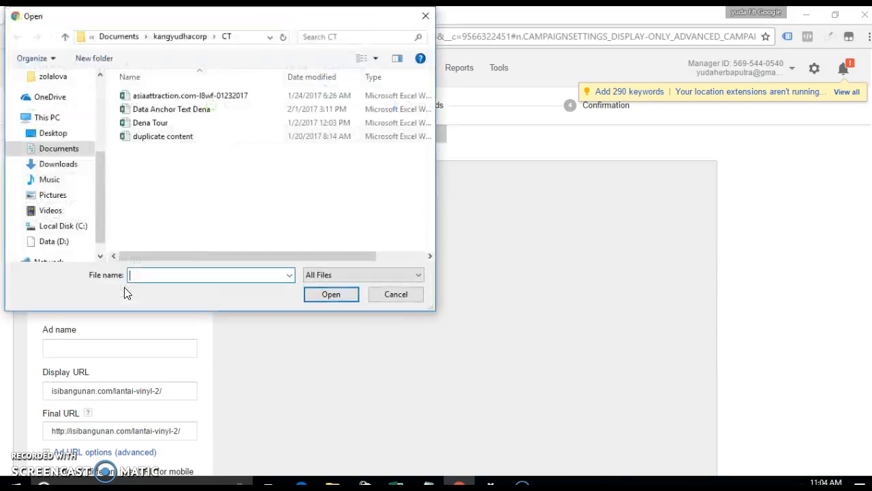
pyautogui.click(59, 153)
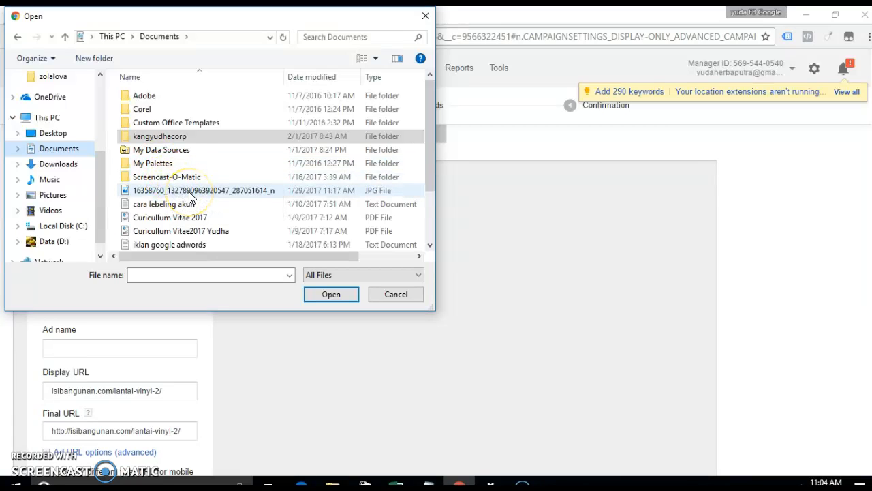
pyautogui.click(325, 37)
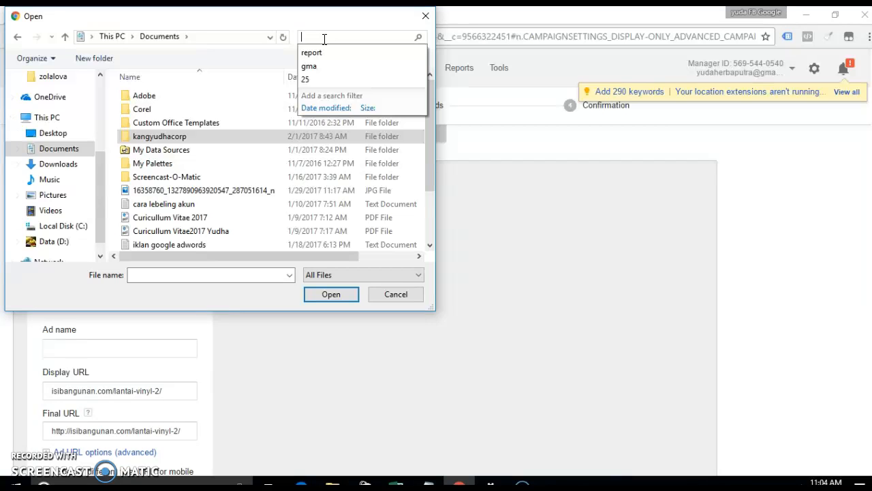
pyautogui.write('oprek')
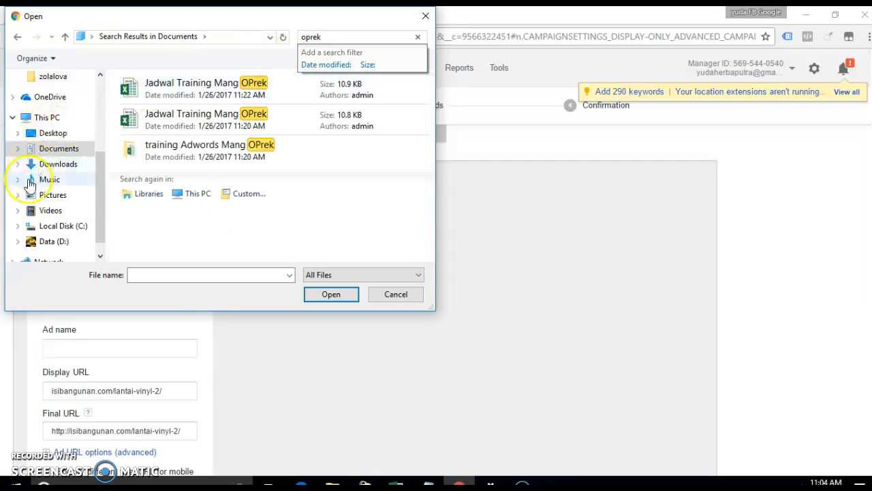
pyautogui.click(52, 155)
pyautogui.click(52, 155)
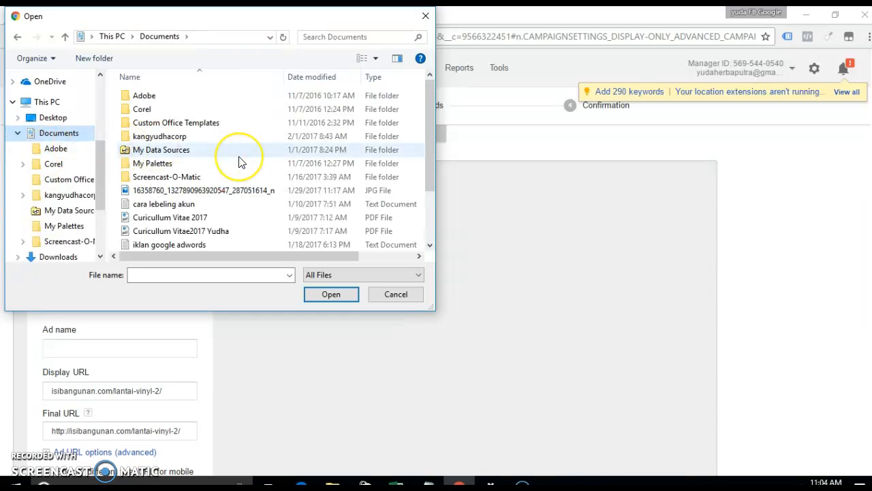
pyautogui.scroll(-1, 238, 161)
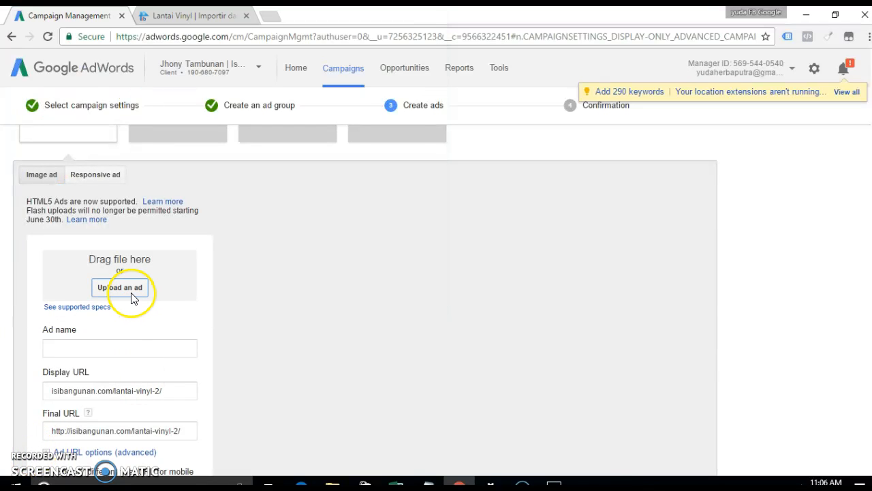
# Upload the mangoprek200 image from the Desktop folder as the image ad's file.
pyautogui.click(120, 287)
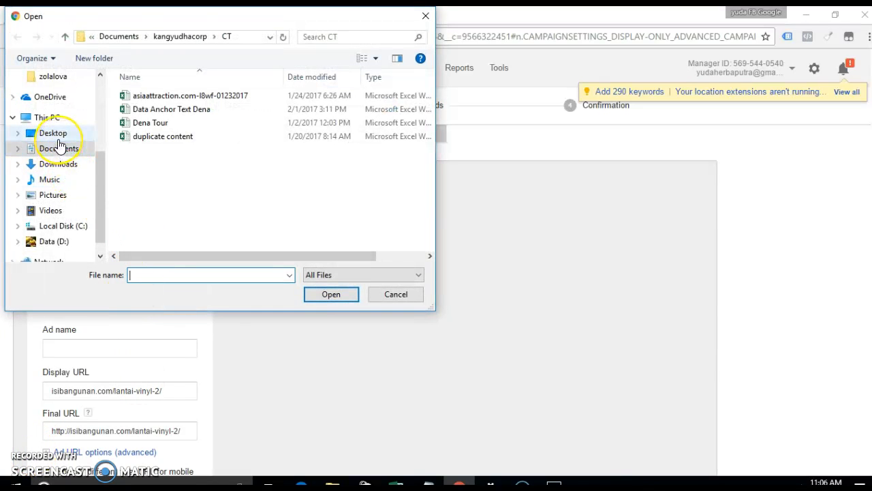
pyautogui.click(57, 136)
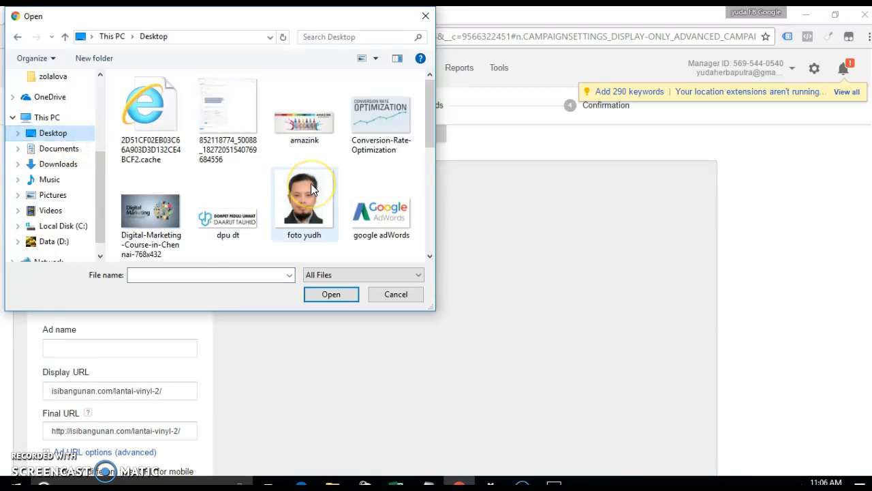
pyautogui.scroll(-2, 311, 183)
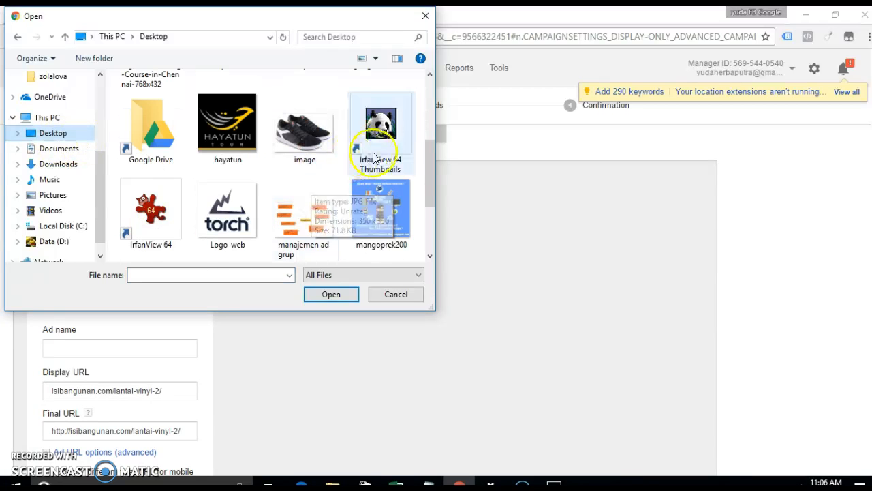
pyautogui.moveTo(431, 160); pyautogui.dragTo(431, 162)
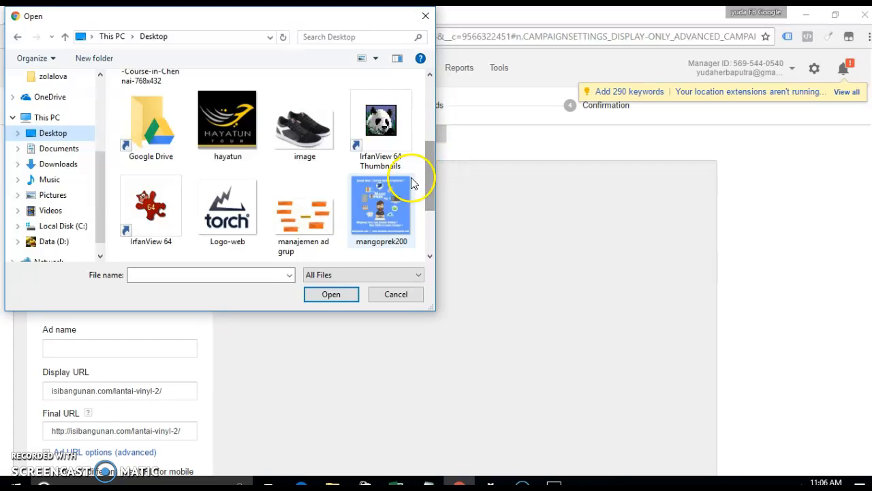
pyautogui.click(382, 205)
pyautogui.click(331, 294)
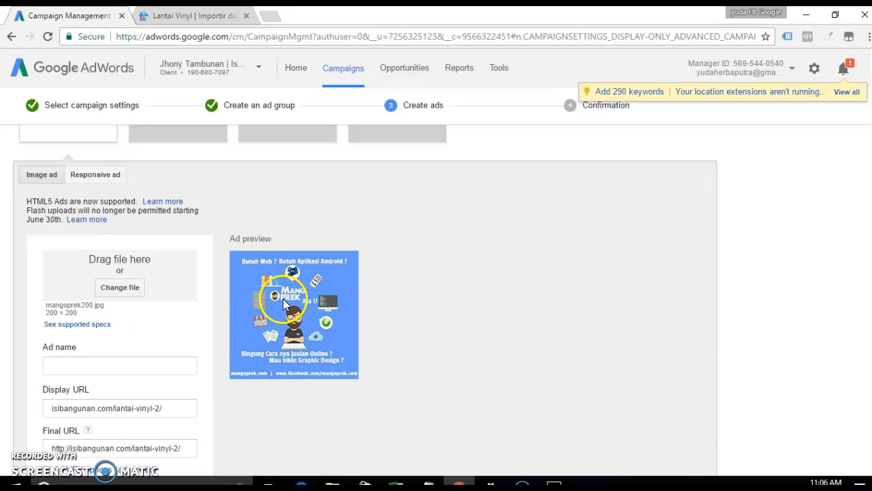
# Name the image ad promo bangunan, finish editing it without a mobile device preference, and save the ads.
pyautogui.click(158, 368)
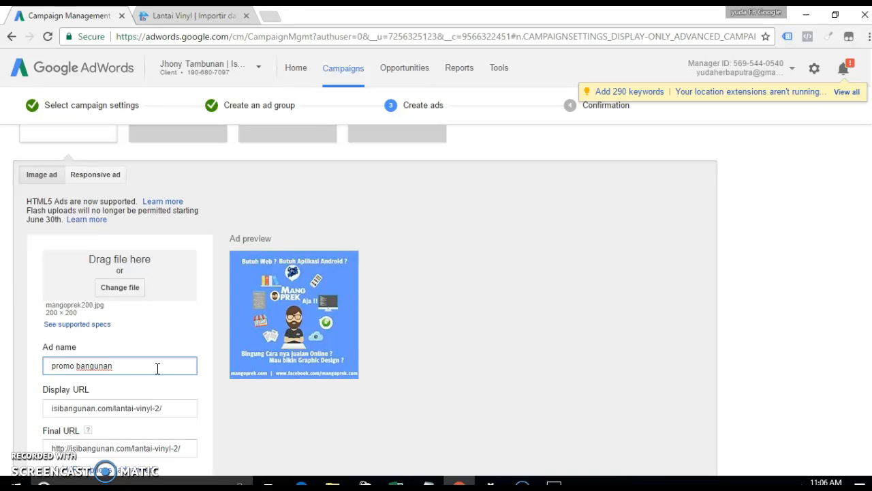
pyautogui.scroll(-3, 158, 368)
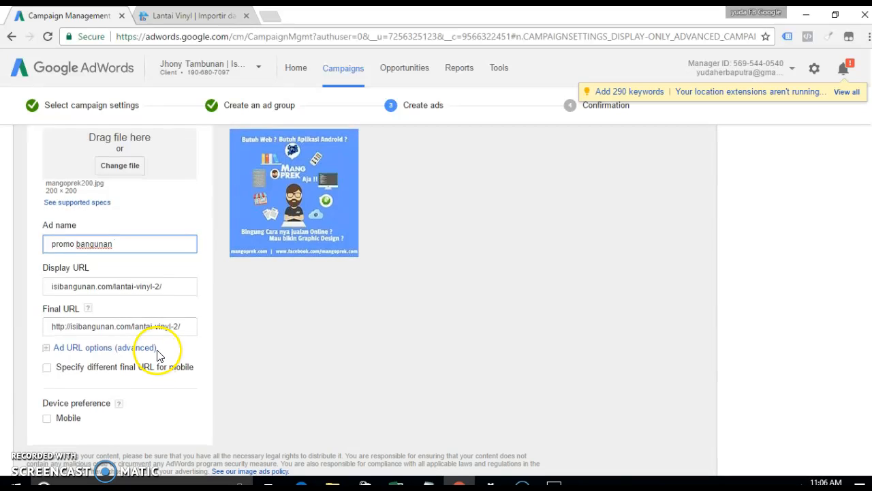
pyautogui.scroll(-1, 154, 393)
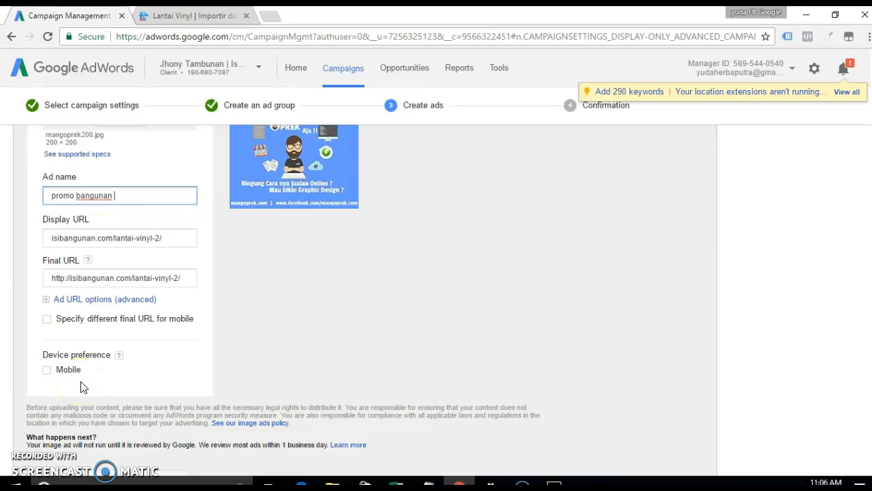
pyautogui.scroll(-2, 81, 388)
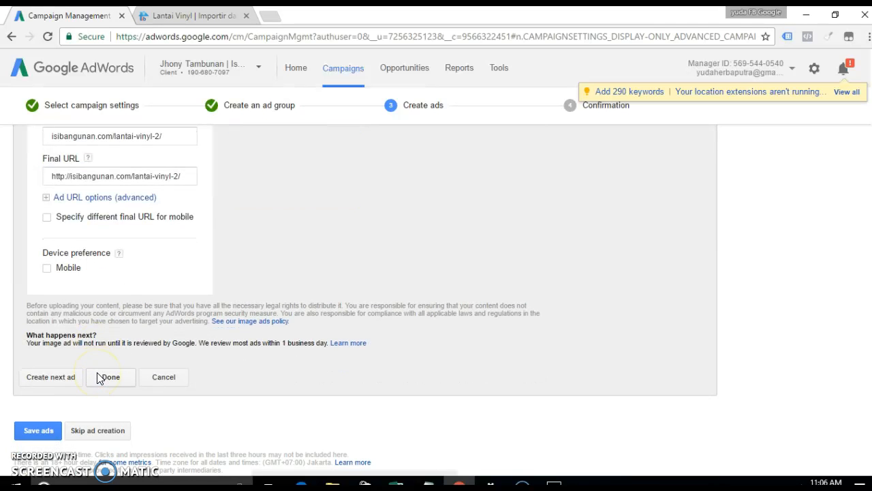
pyautogui.click(110, 379)
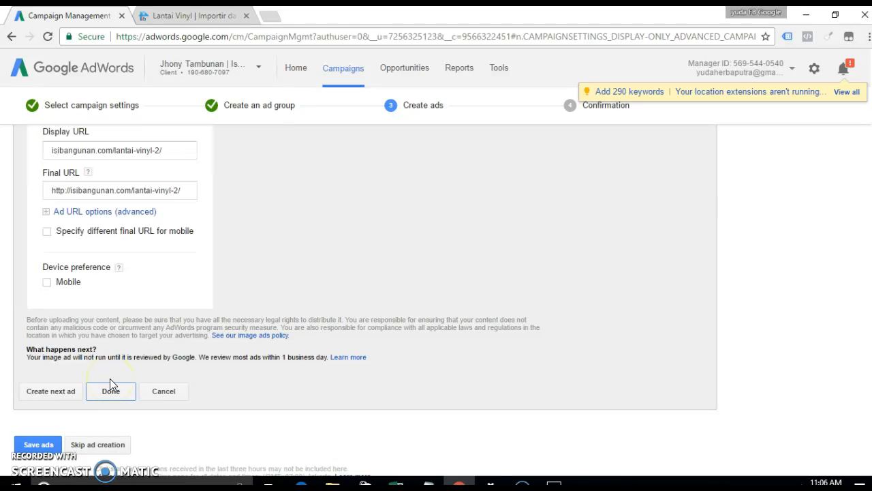
pyautogui.click(109, 386)
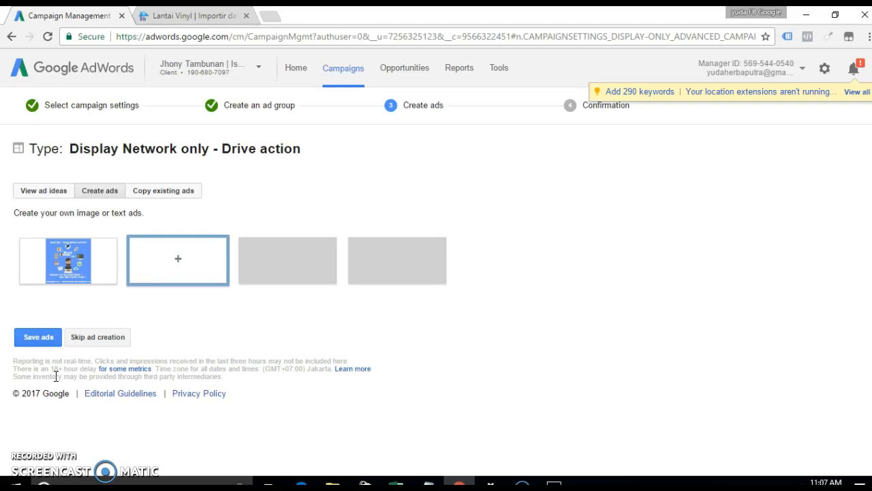
pyautogui.click(43, 342)
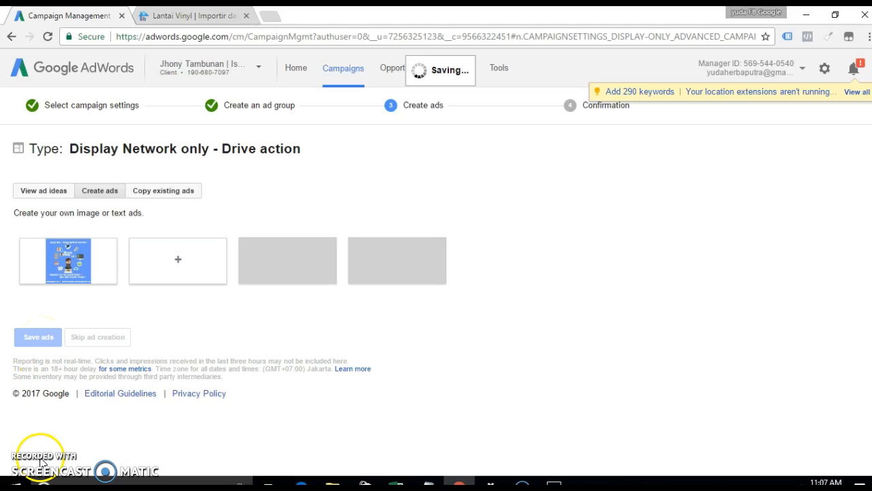